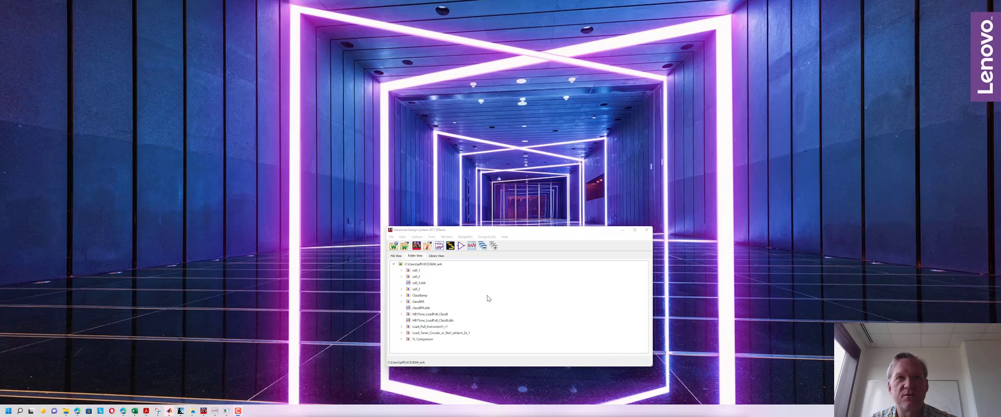
# Step: Create a new empty schematic cell, keeping the default name cell_4
pyautogui.click(500, 232)
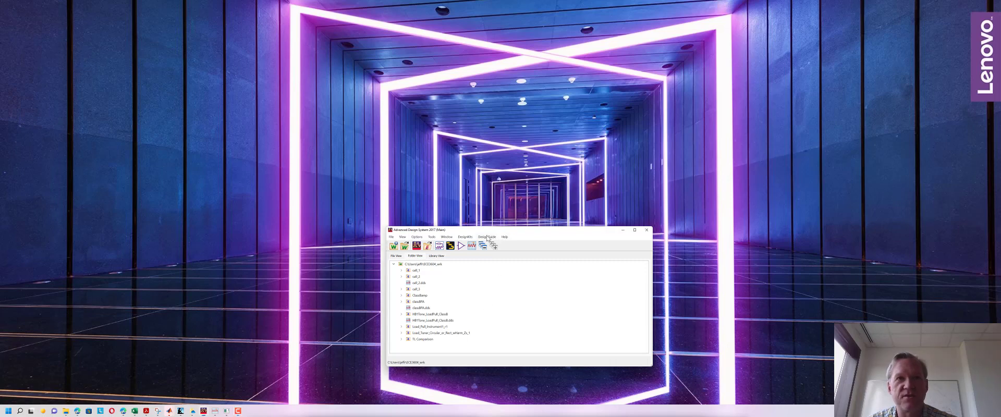
pyautogui.click(487, 238)
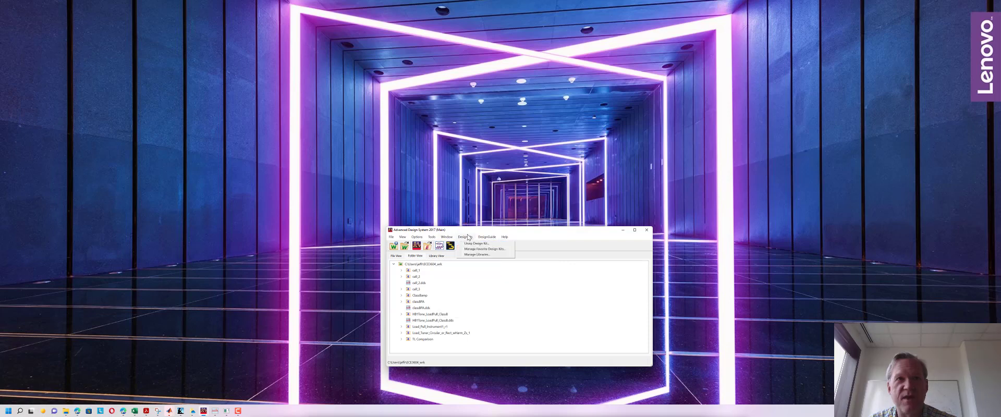
pyautogui.click(451, 237)
pyautogui.click(439, 246)
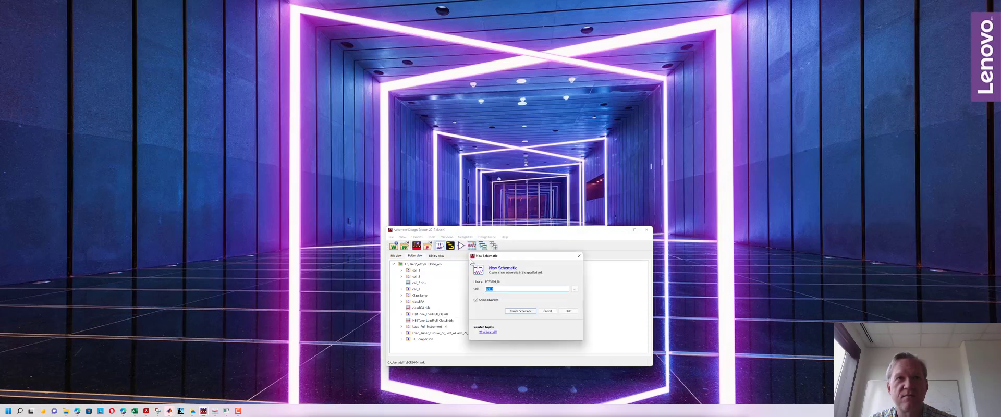
pyautogui.click(529, 312)
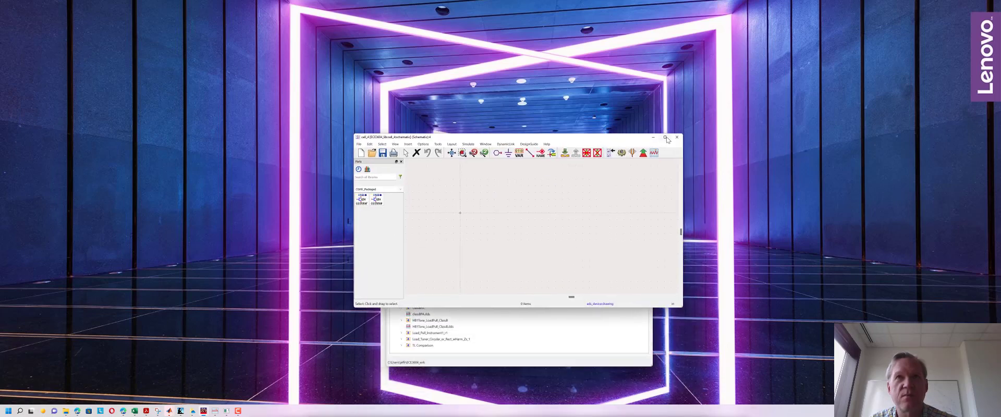
# Step: From the Amplifier DesignGuide, load the Class B 'Load Pull - PAE, Output Power Contours' example
pyautogui.click(531, 145)
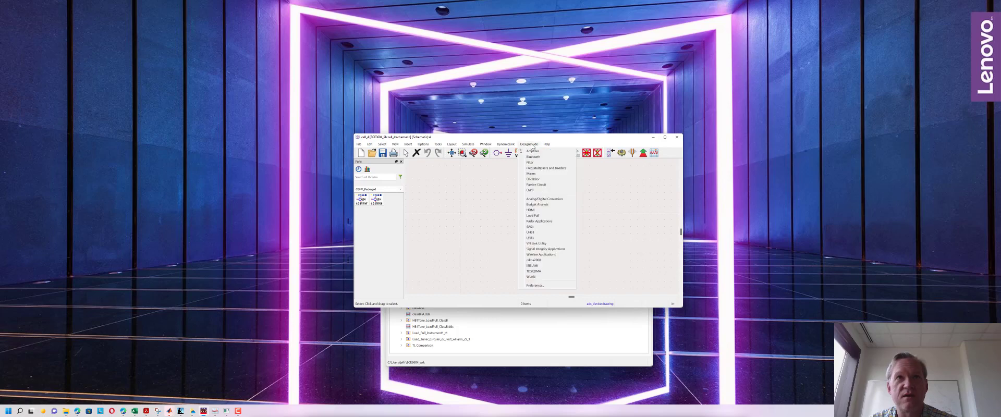
pyautogui.click(370, 376)
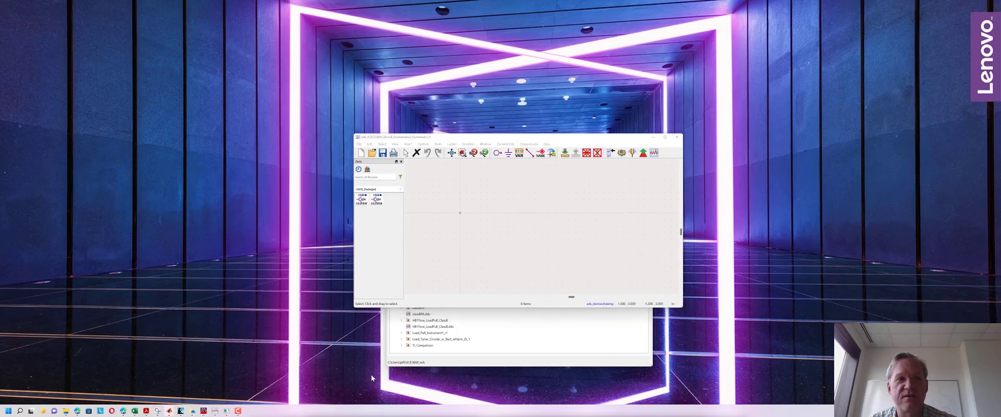
pyautogui.moveTo(522, 253); pyautogui.dragTo(540, 196)
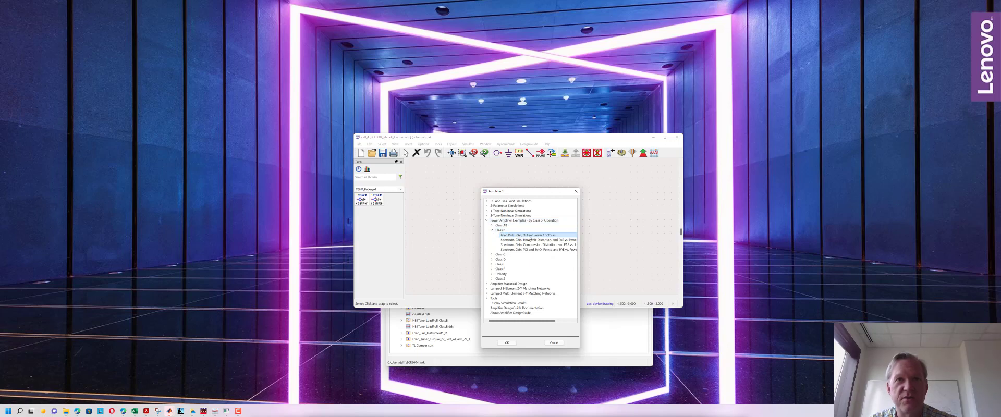
pyautogui.doubleClick(529, 236)
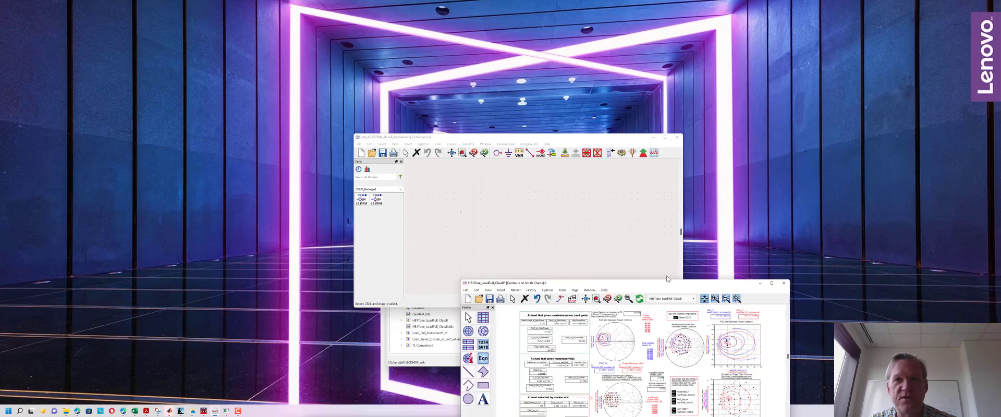
# Step: Arrange the load-pull results and schematic side by side, then inspect Q1 inside ClassBamp
pyautogui.moveTo(646, 281); pyautogui.dragTo(789, 174)
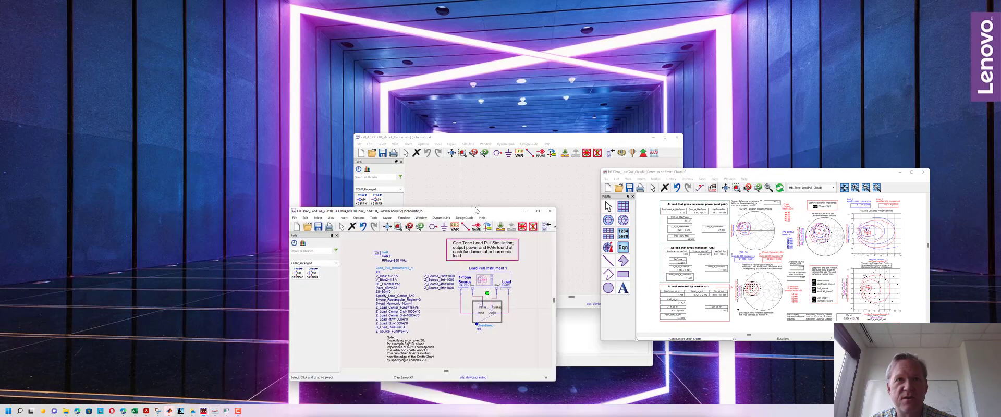
pyautogui.moveTo(474, 201); pyautogui.dragTo(429, 167)
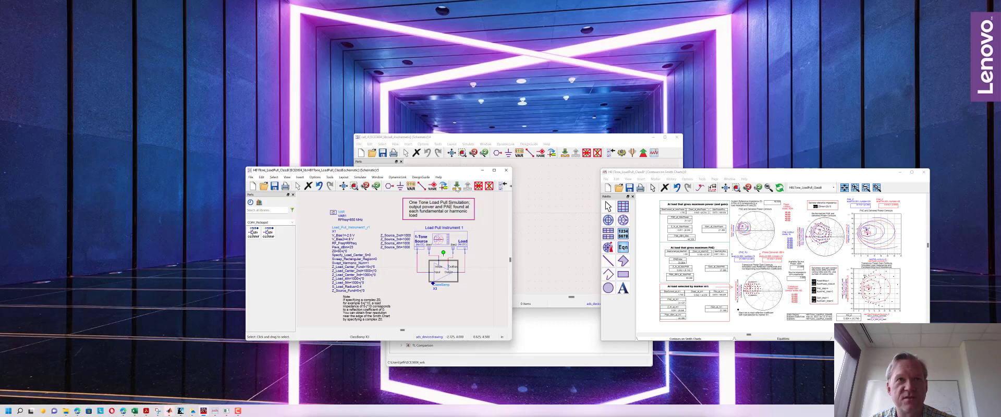
pyautogui.click(457, 186)
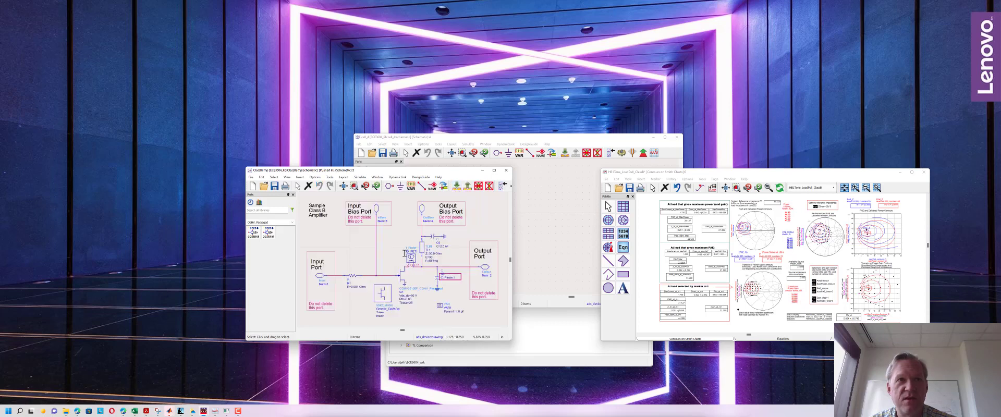
pyautogui.click(402, 280)
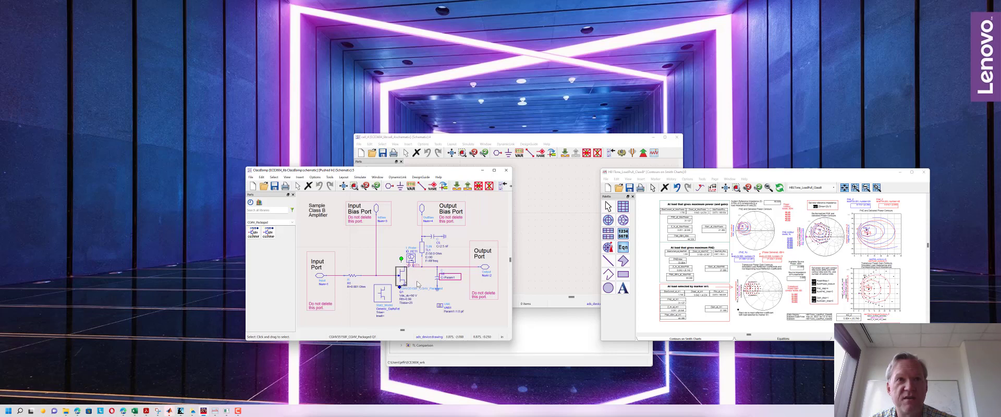
pyautogui.click(419, 283)
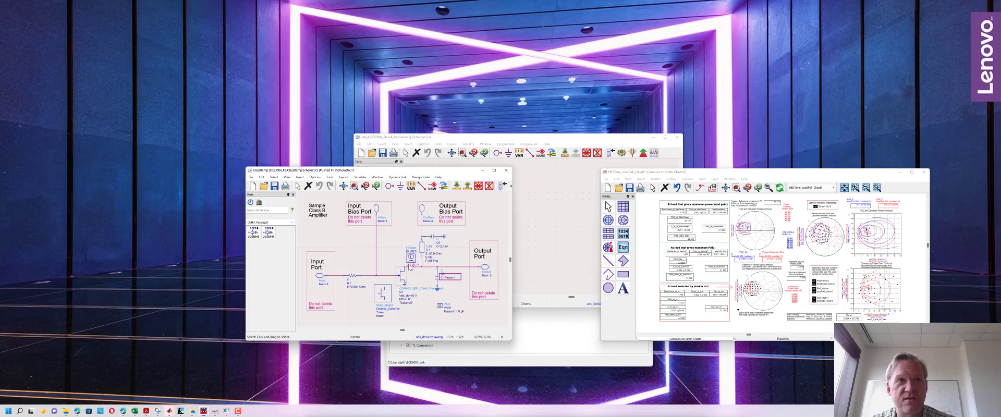
pyautogui.click(468, 186)
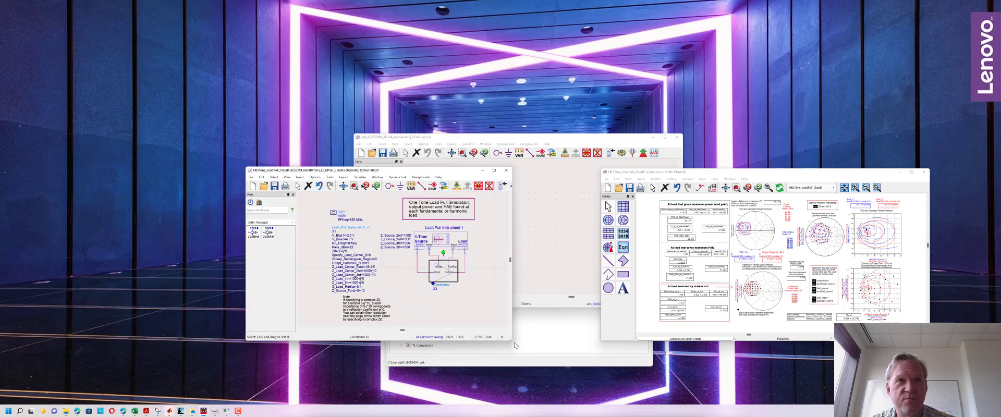
# Step: Enlarge the load-pull schematic window and set the instrument's V_Bias2 to 50
pyautogui.moveTo(511, 340); pyautogui.dragTo(591, 379)
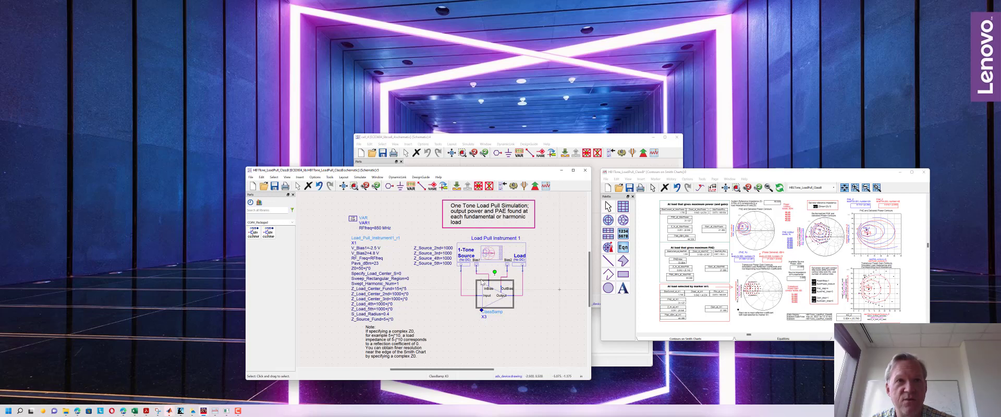
pyautogui.doubleClick(373, 253)
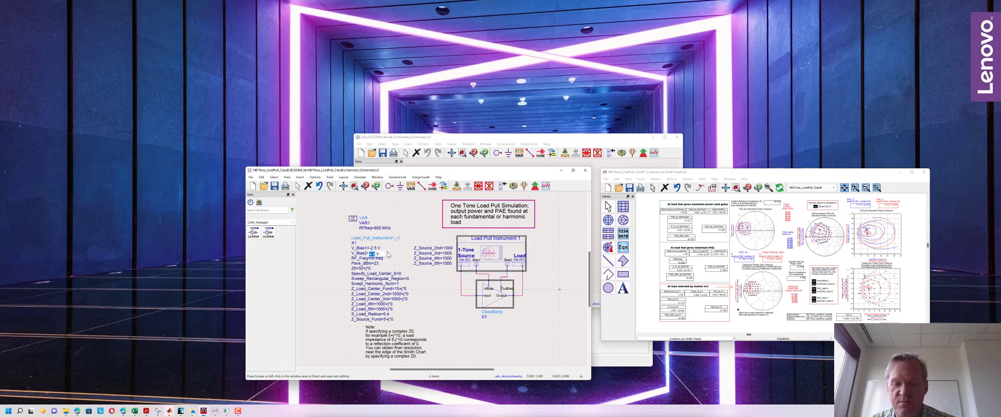
pyautogui.write('50')
pyautogui.press('Tab')
pyautogui.press('Escape')
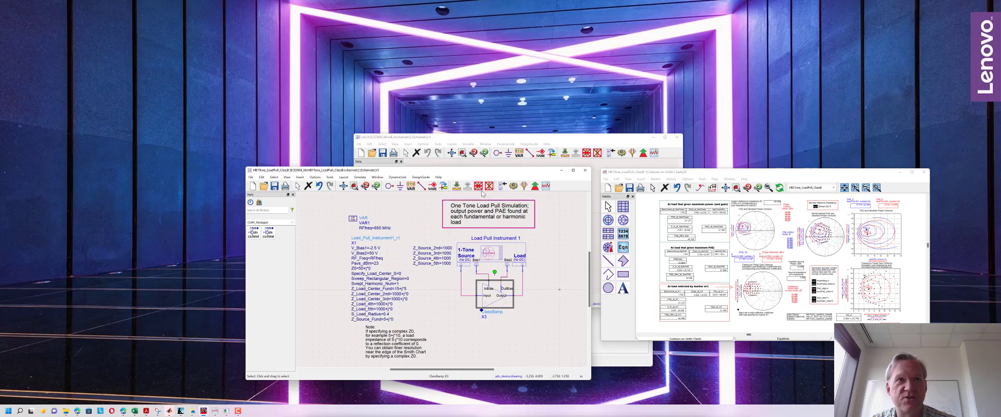
# Step: Run the load-pull simulation and show the Contours on Smith Charts display large and centred
pyautogui.click(514, 187)
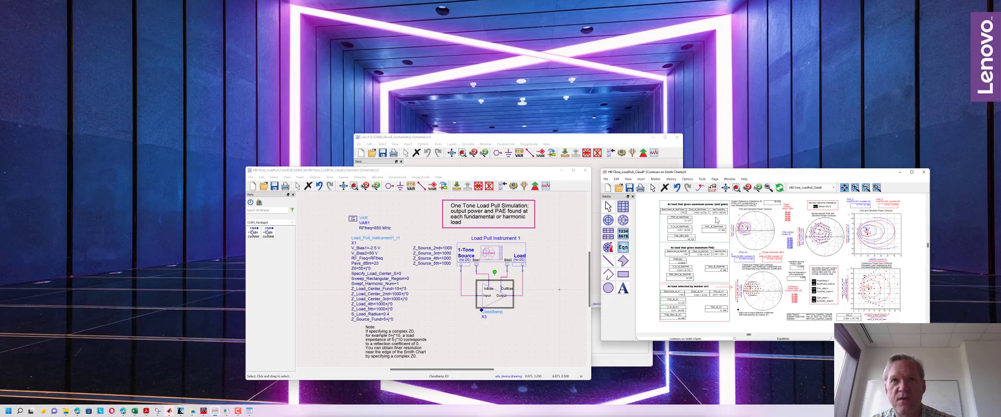
pyautogui.moveTo(710, 173); pyautogui.dragTo(404, 125)
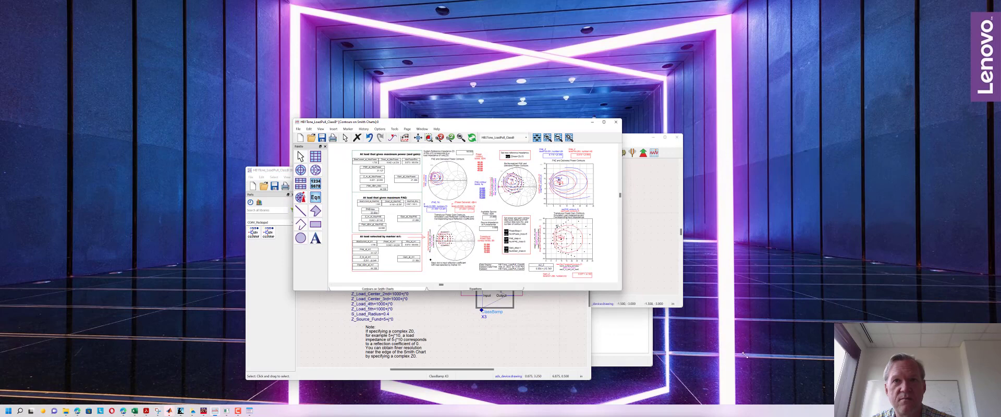
pyautogui.moveTo(622, 290); pyautogui.dragTo(848, 391)
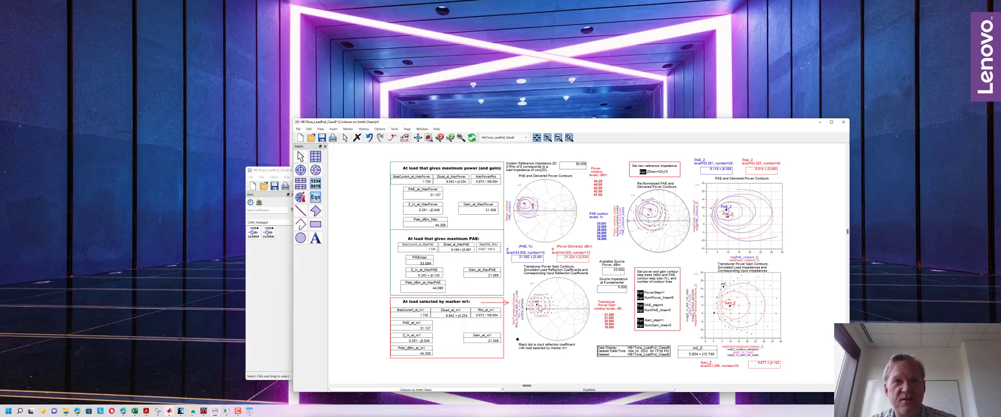
# Step: Move marker m1 to another load on the lower Smith chart, then back to 9.842+j4.234
pyautogui.moveTo(537, 307)
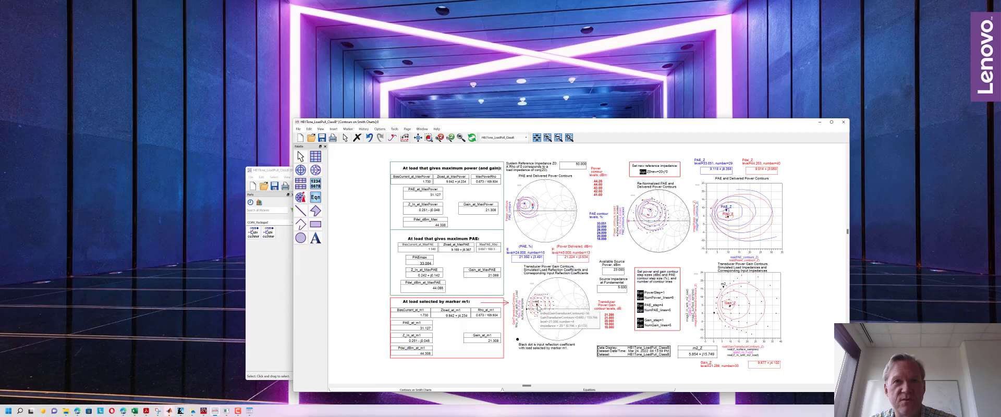
pyautogui.moveTo(538, 307); pyautogui.dragTo(541, 303)
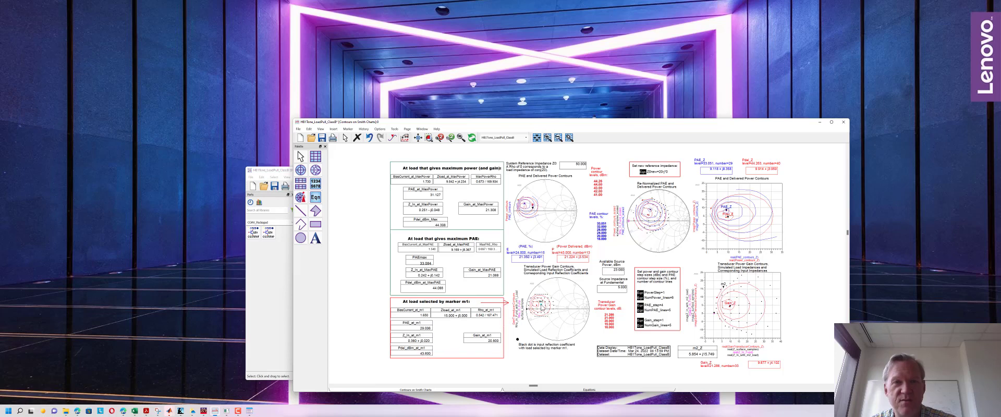
pyautogui.moveTo(541, 307)
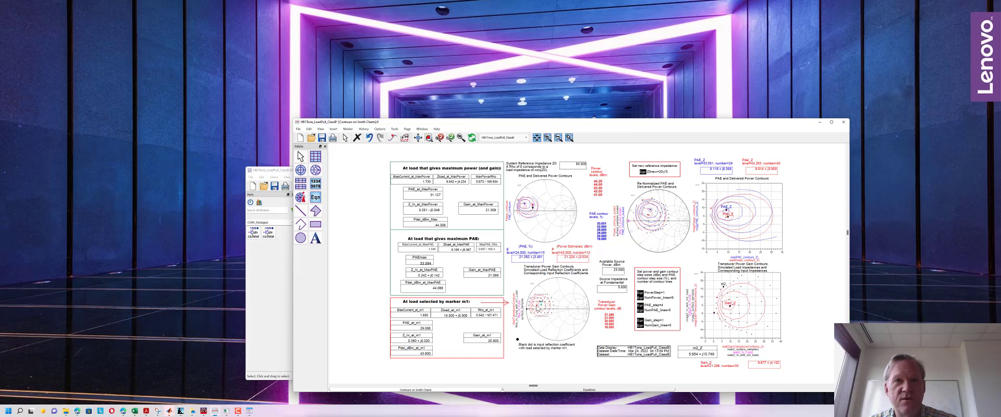
pyautogui.moveTo(539, 304)
pyautogui.mouseDown()
pyautogui.moveTo(531, 314)
pyautogui.moveTo(537, 307)
pyautogui.mouseUp()
pyautogui.moveTo(538, 309)
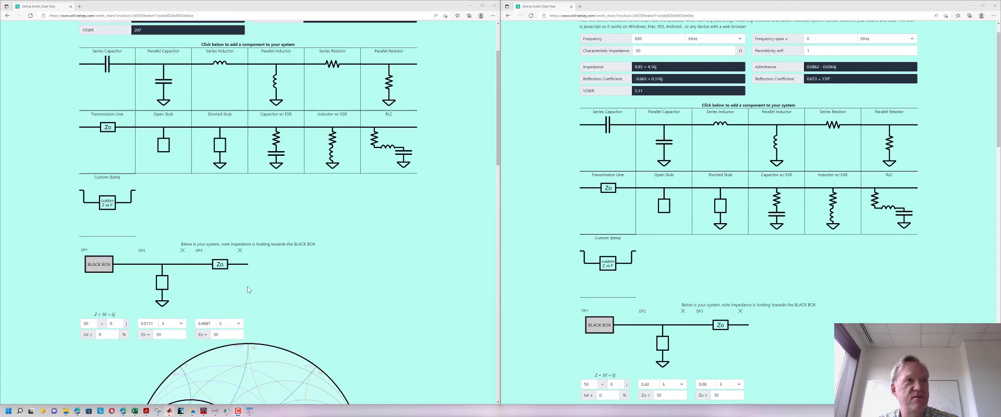
pyautogui.scroll(-2, 262, 288)
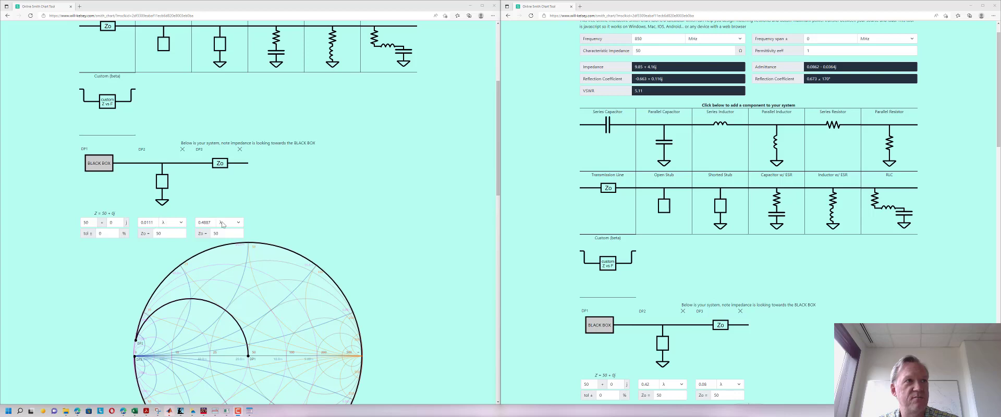
pyautogui.scroll(-10, 335, 219)
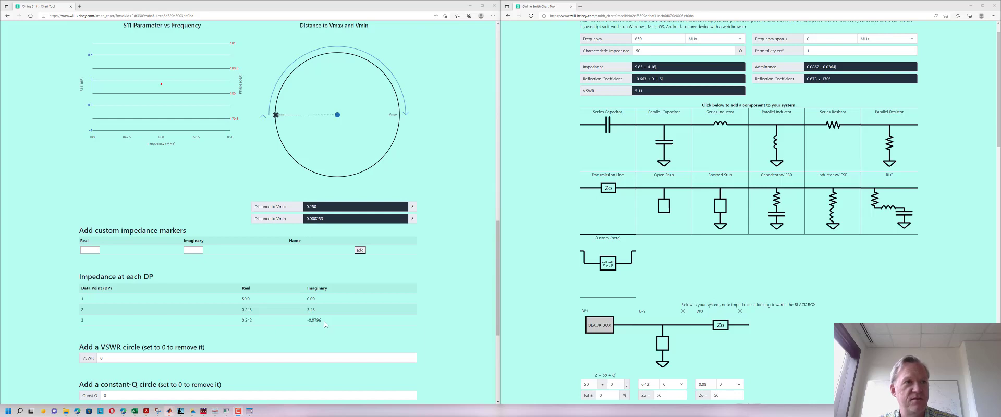
pyautogui.scroll(10, 348, 320)
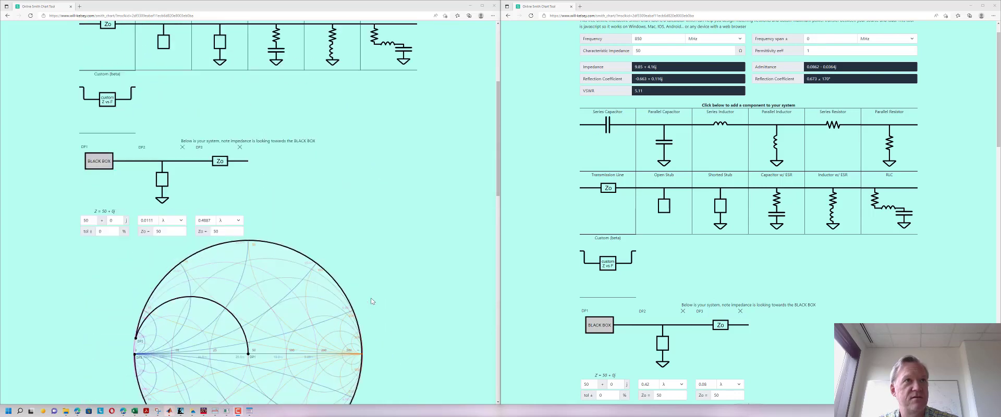
pyautogui.scroll(4, 371, 301)
pyautogui.scroll(-1, 370, 299)
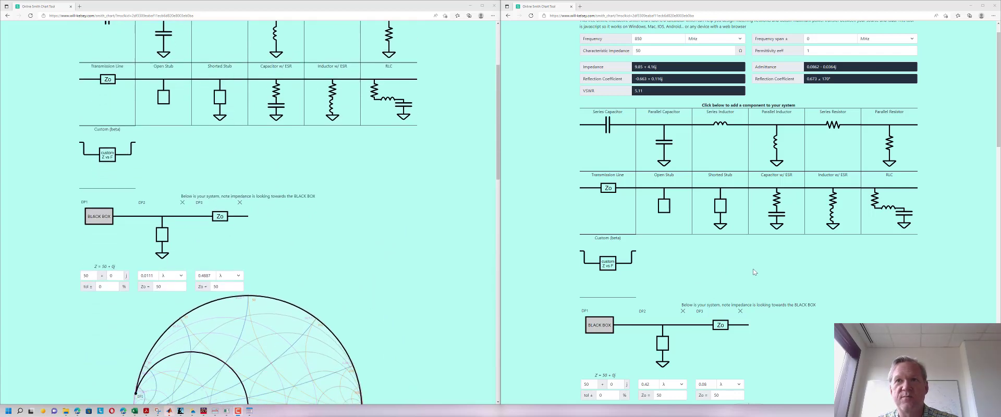
# Step: Check the 0.42 λ stub length and select DP3's impedance values 9.85 and 4.16
pyautogui.scroll(-1, 771, 270)
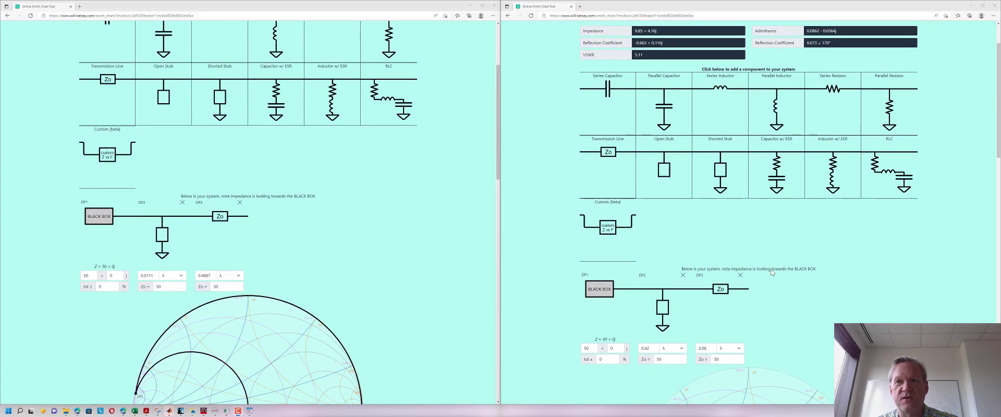
pyautogui.scroll(-4, 771, 271)
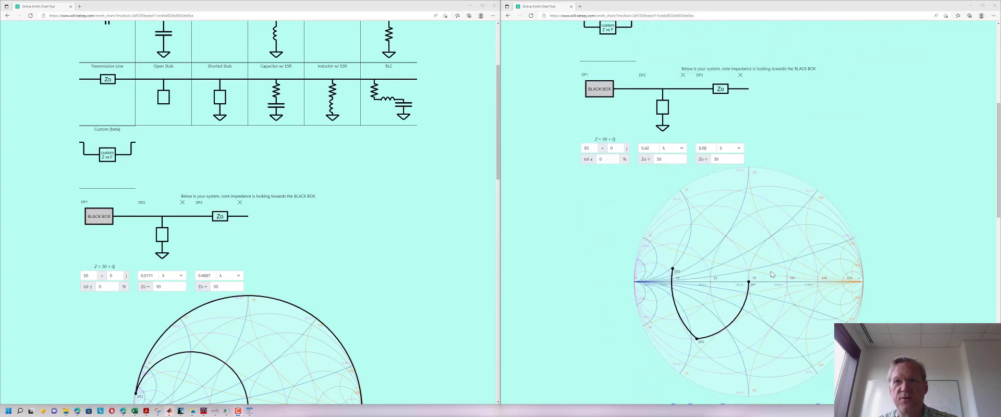
pyautogui.scroll(3, 697, 182)
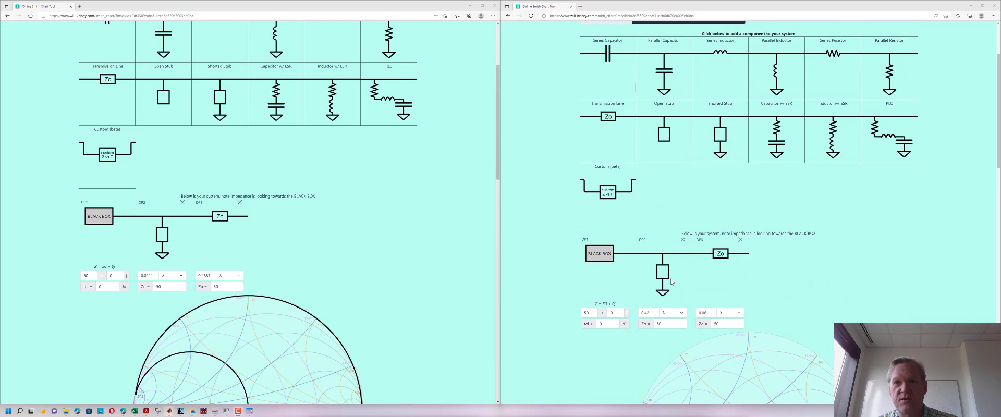
pyautogui.click(652, 316)
pyautogui.scroll(-5, 876, 269)
pyautogui.scroll(-5, 876, 269)
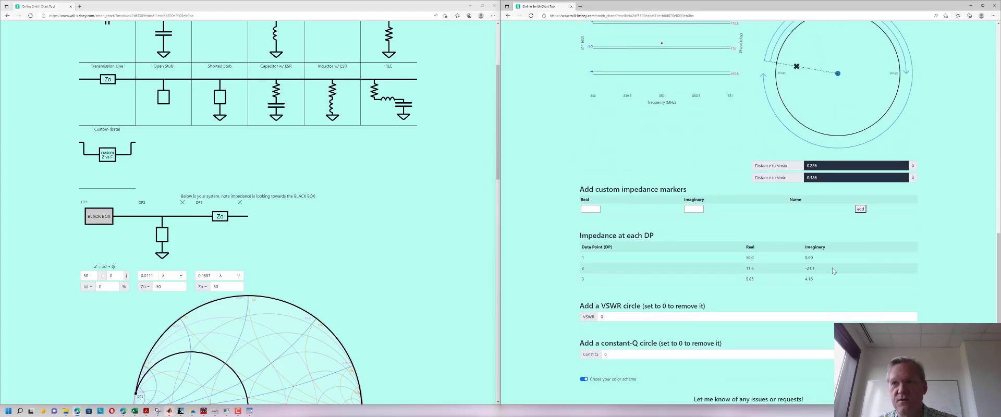
pyautogui.moveTo(735, 282); pyautogui.dragTo(821, 284)
pyautogui.scroll(6, 770, 276)
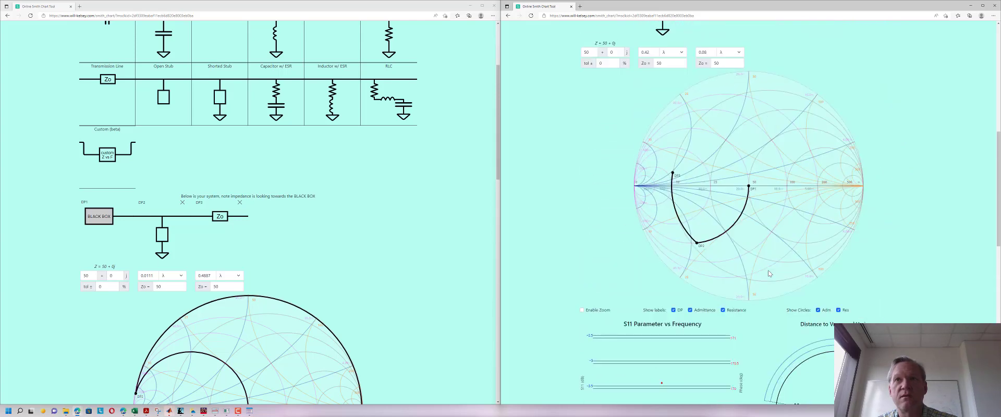
pyautogui.scroll(2, 768, 273)
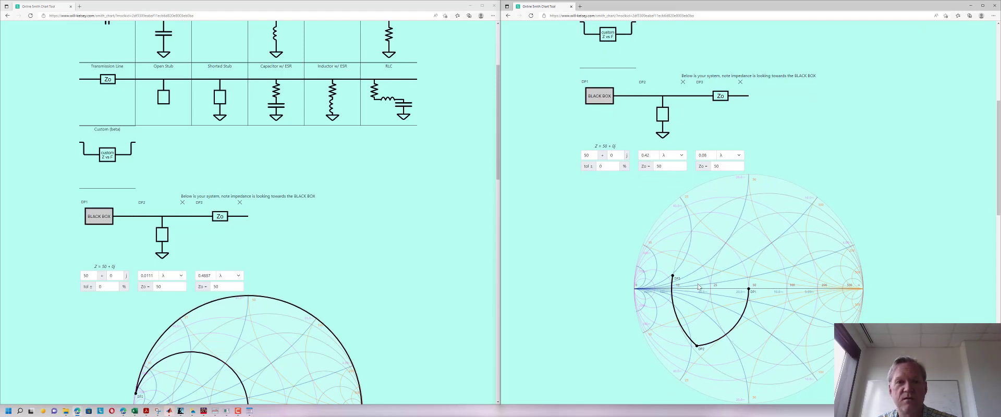
# Step: Place transistor Q1 from the CGHV35150F_CGHV_Packaged part onto the ADS schematic
pyautogui.hotkey('alt', 'Tab')
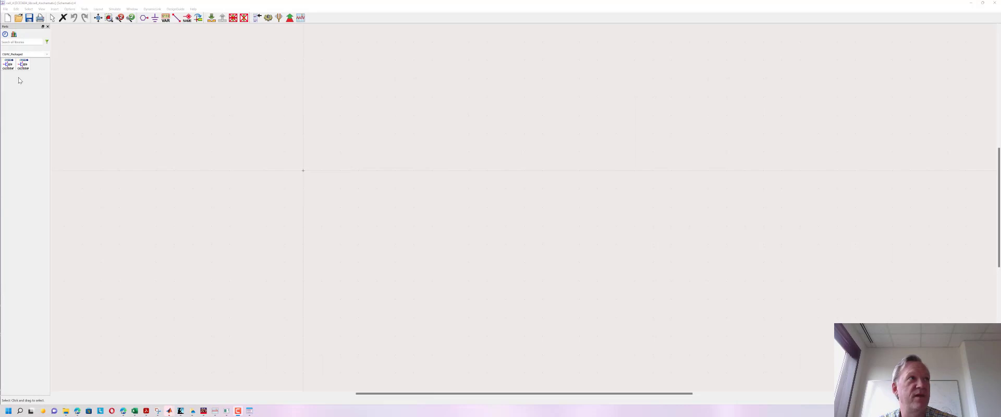
pyautogui.click(8, 63)
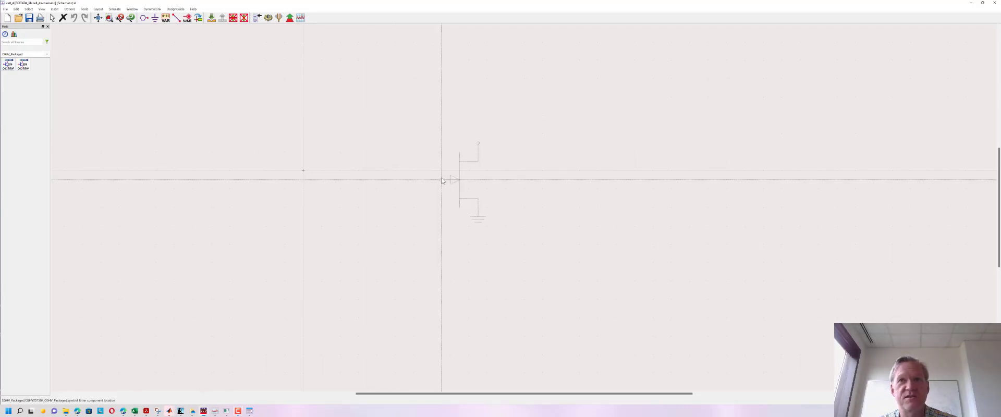
pyautogui.click(441, 152)
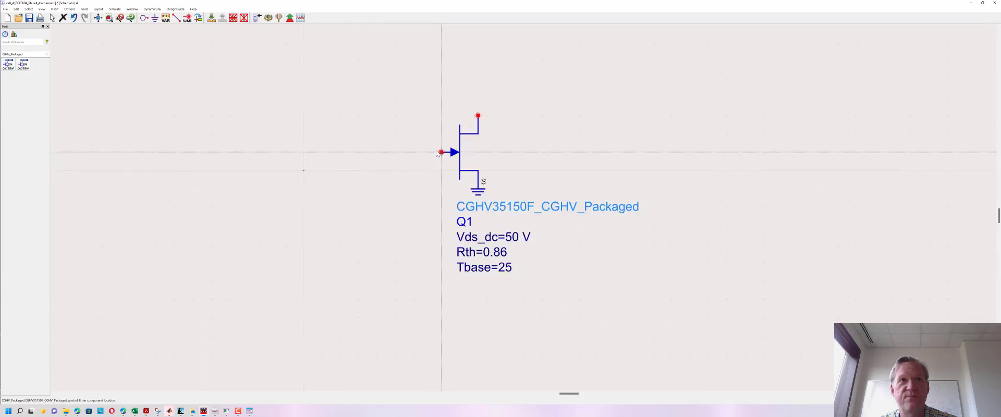
pyautogui.press('Escape')
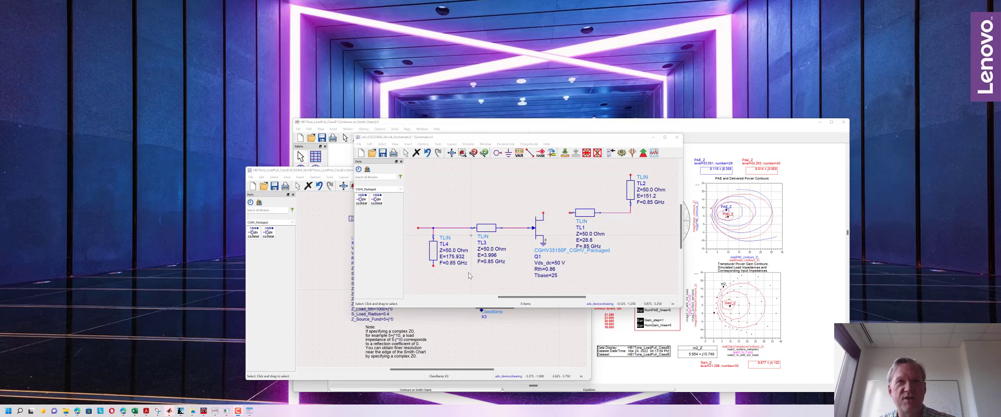
# Step: Place a reoriented I_Probe from Probe Components at transistor Q1's drain
pyautogui.scroll(-1, 493, 239)
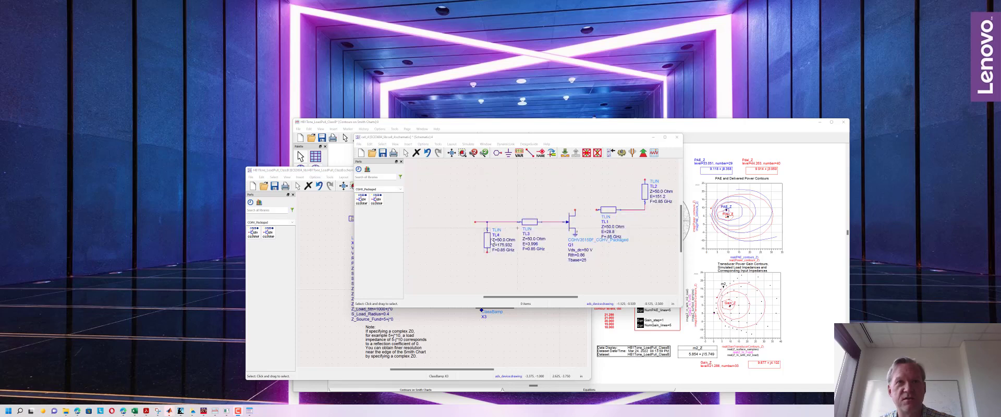
pyautogui.scroll(1, 472, 177)
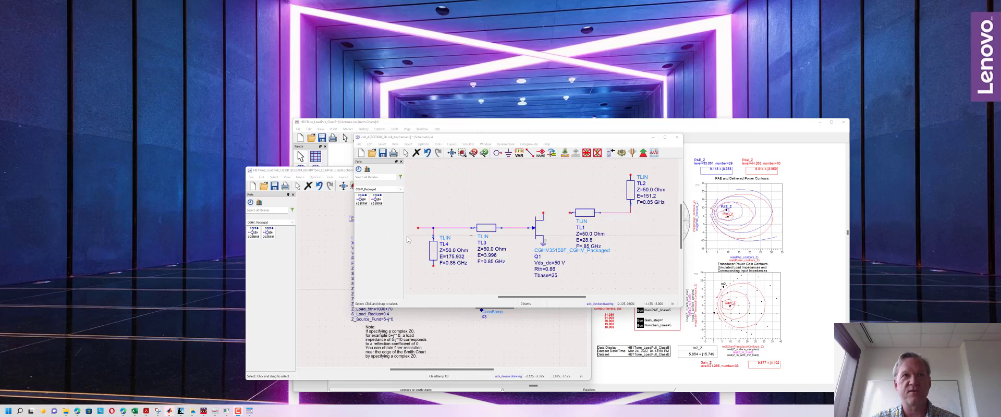
pyautogui.click(400, 190)
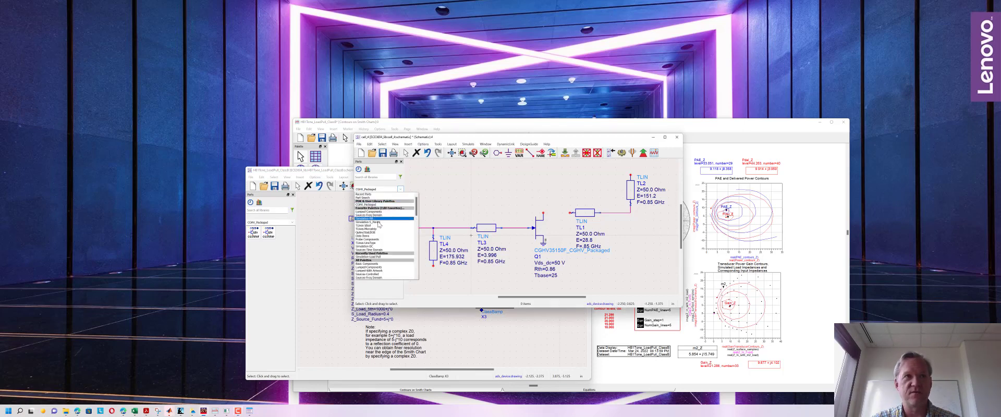
pyautogui.click(388, 239)
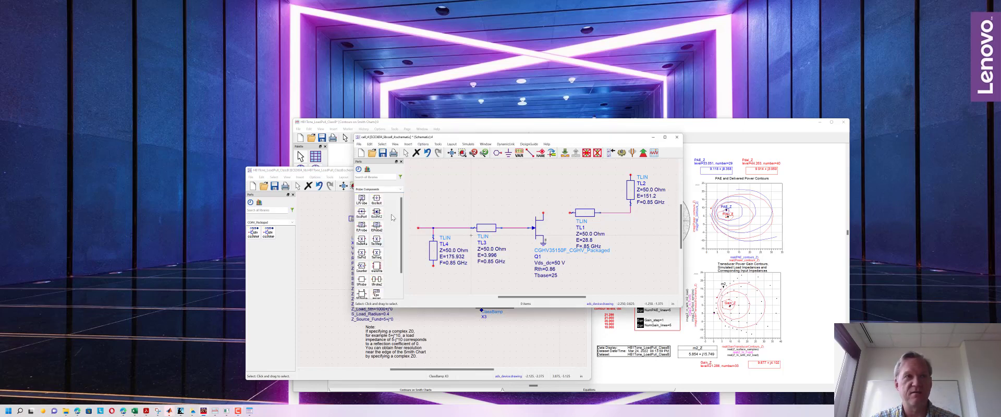
pyautogui.click(361, 199)
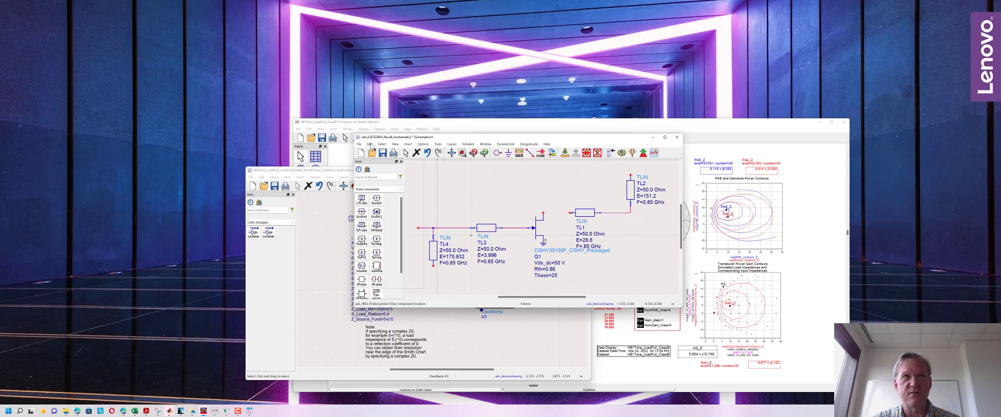
pyautogui.click(370, 144)
pyautogui.click(381, 231)
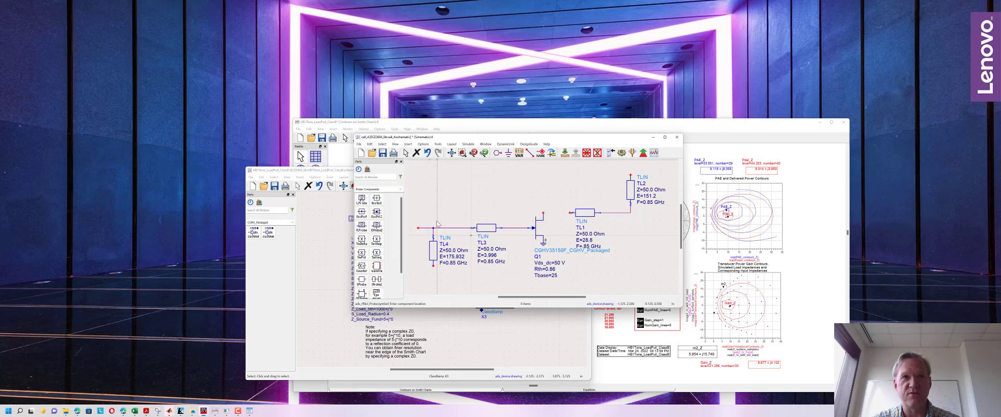
pyautogui.click(556, 201)
pyautogui.press('Escape')
# Step: Wire the probe's pin to the left pin of TL1
pyautogui.click(528, 152)
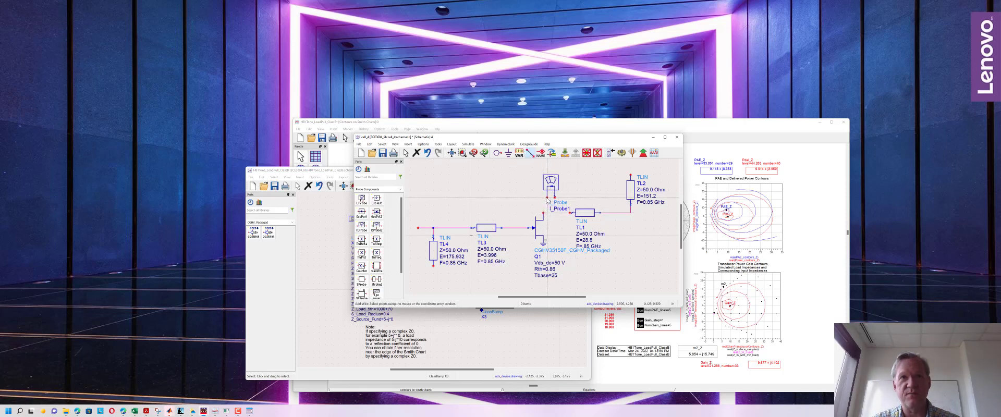
pyautogui.click(547, 200)
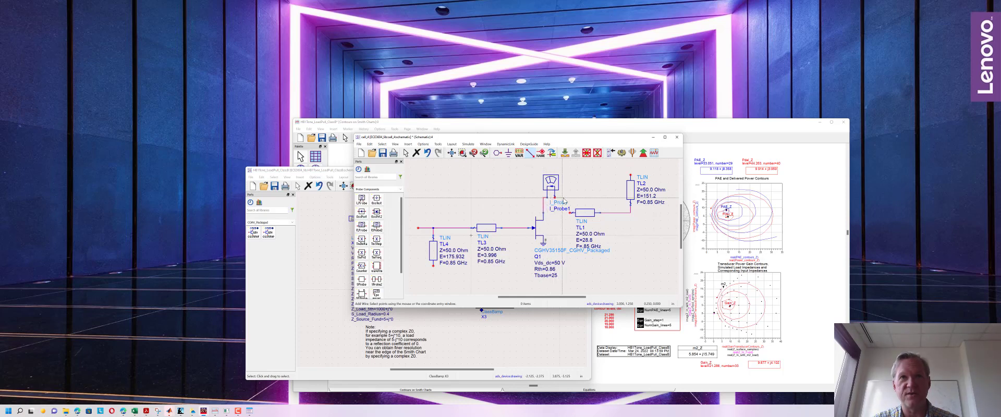
pyautogui.click(562, 198)
pyautogui.click(571, 213)
pyautogui.press('Escape')
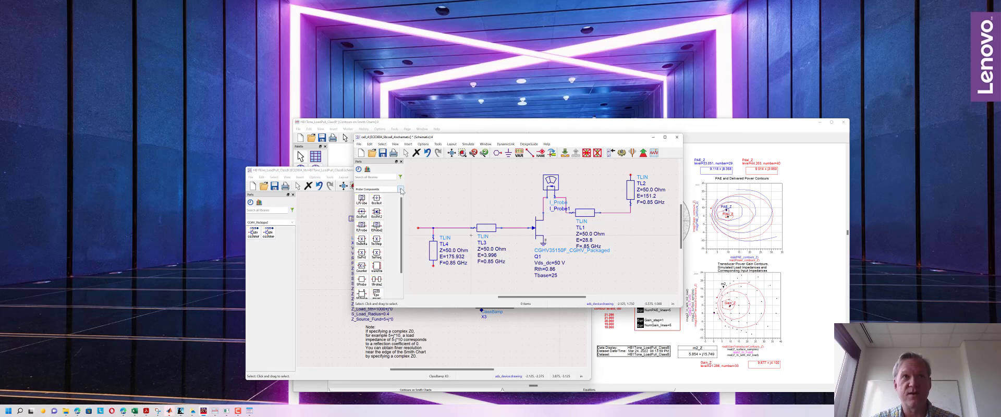
# Step: Place 1.0 pF capacitor C1 from Lumped Components at the circuit input
pyautogui.click(399, 189)
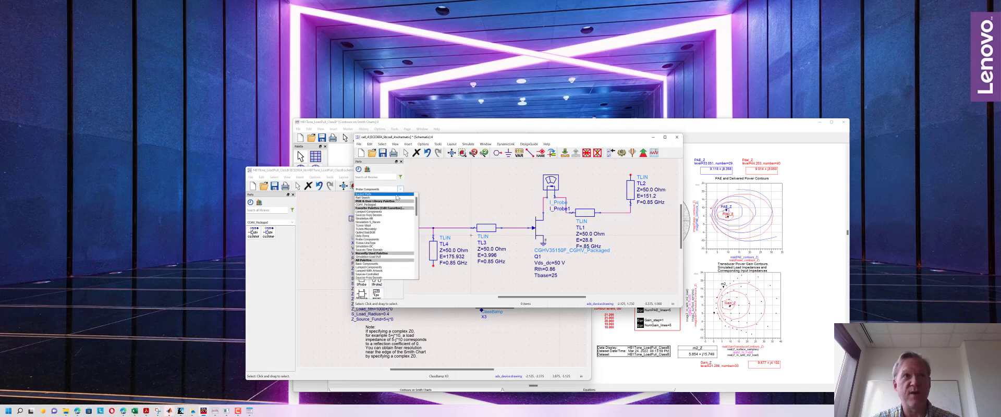
pyautogui.click(375, 212)
pyautogui.click(375, 214)
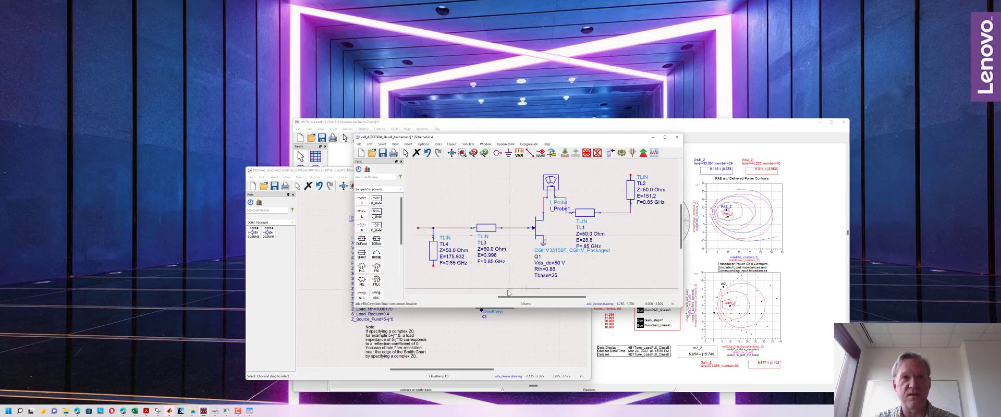
pyautogui.moveTo(507, 297); pyautogui.dragTo(481, 300)
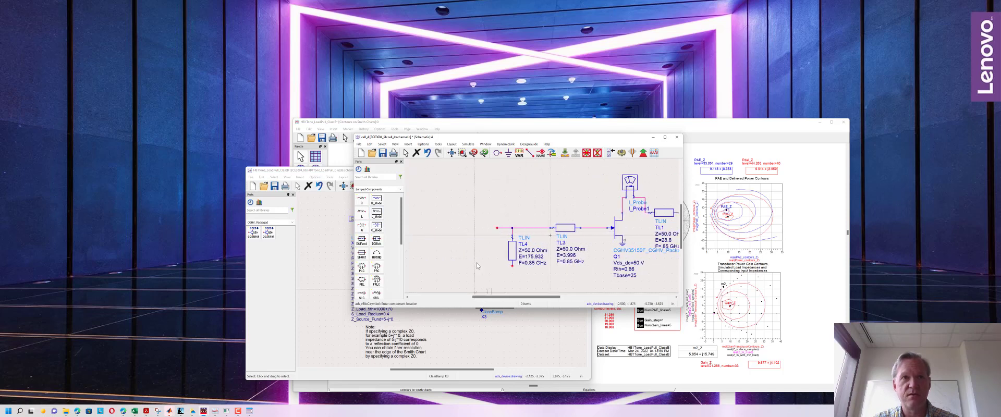
pyautogui.click(468, 230)
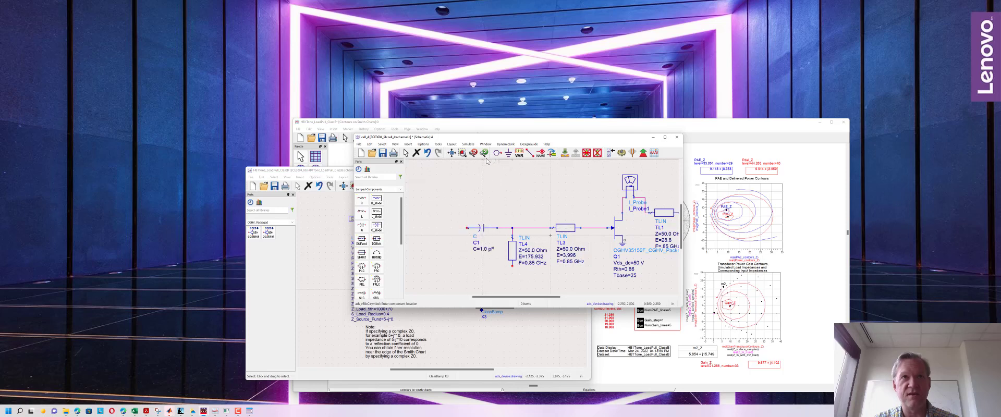
# Step: Place capacitor C2 after TL2 at the circuit output
pyautogui.click(452, 153)
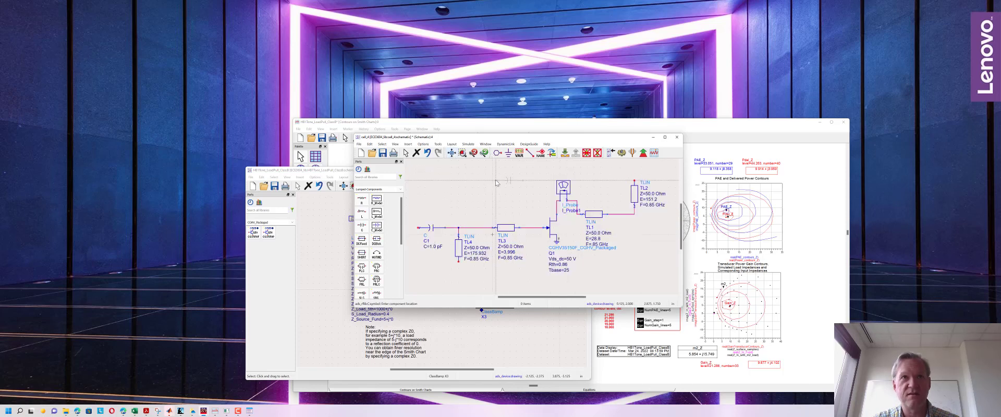
pyautogui.click(371, 144)
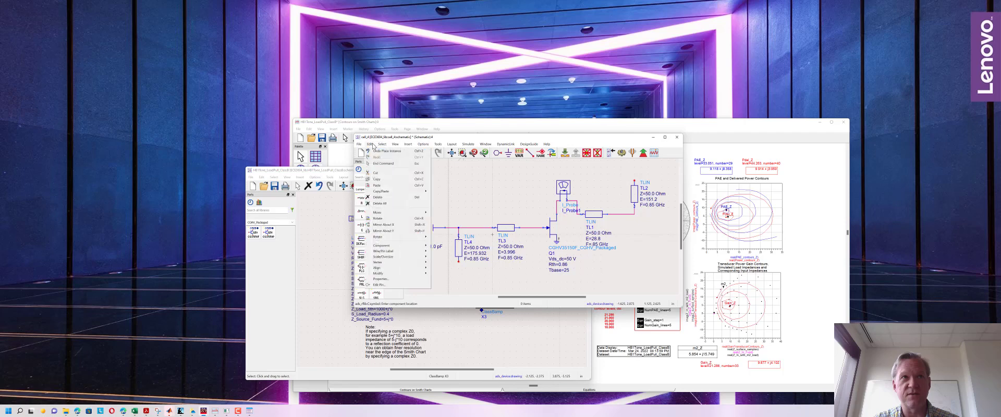
pyautogui.click(383, 231)
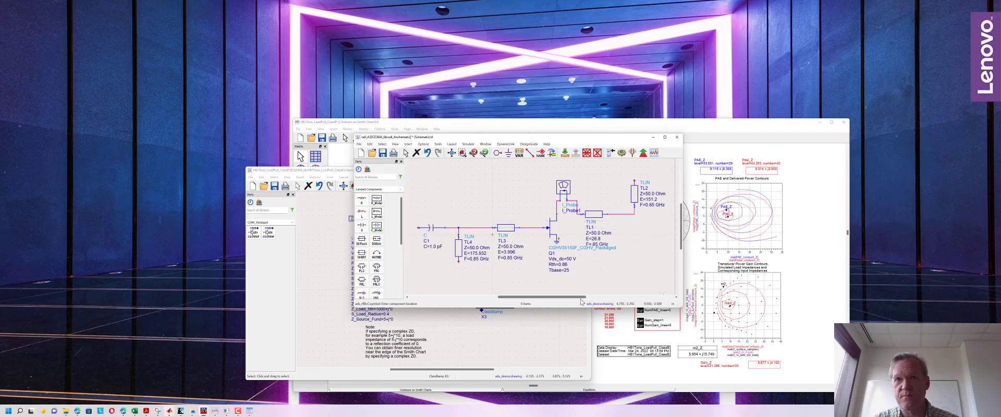
pyautogui.moveTo(583, 300); pyautogui.dragTo(606, 300)
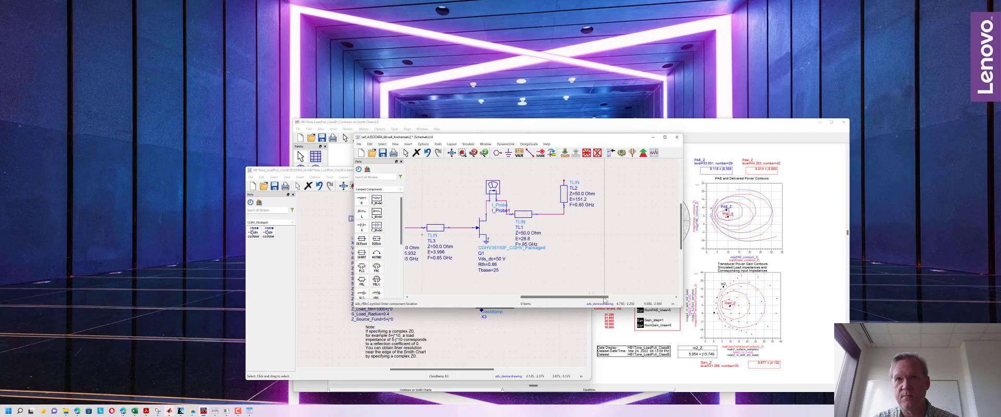
pyautogui.click(618, 215)
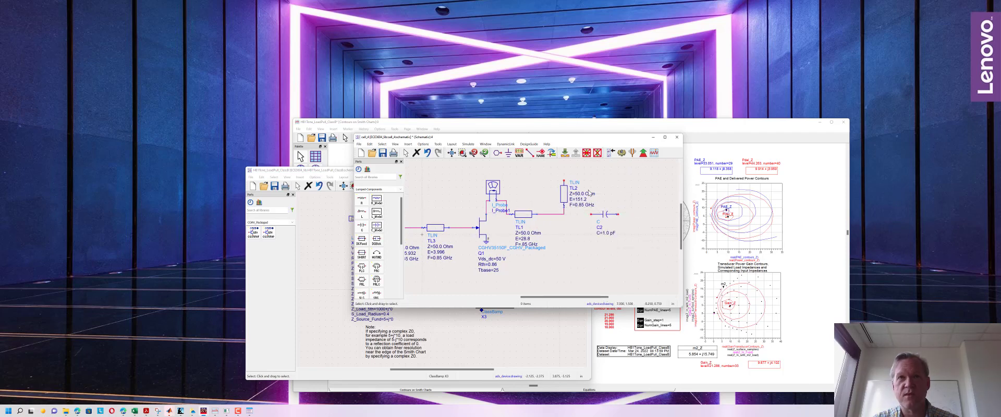
pyautogui.press('Escape')
# Step: Wire the TL1 output line to C2's left pin
pyautogui.click(451, 153)
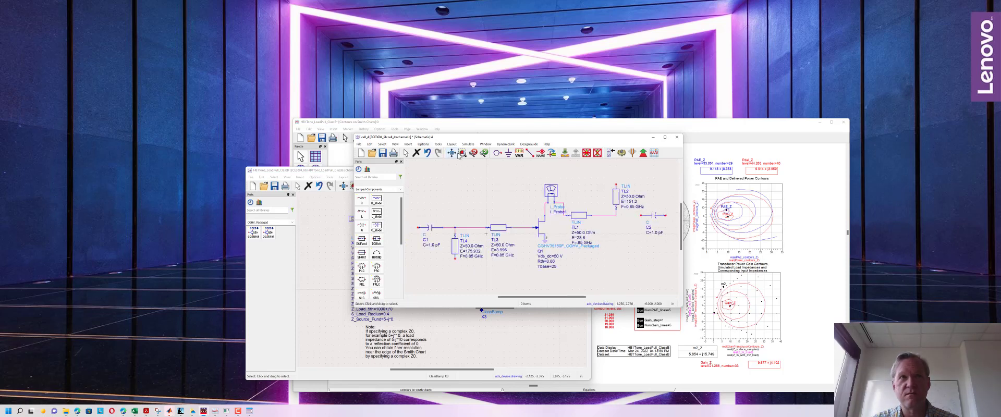
pyautogui.click(530, 152)
pyautogui.click(641, 215)
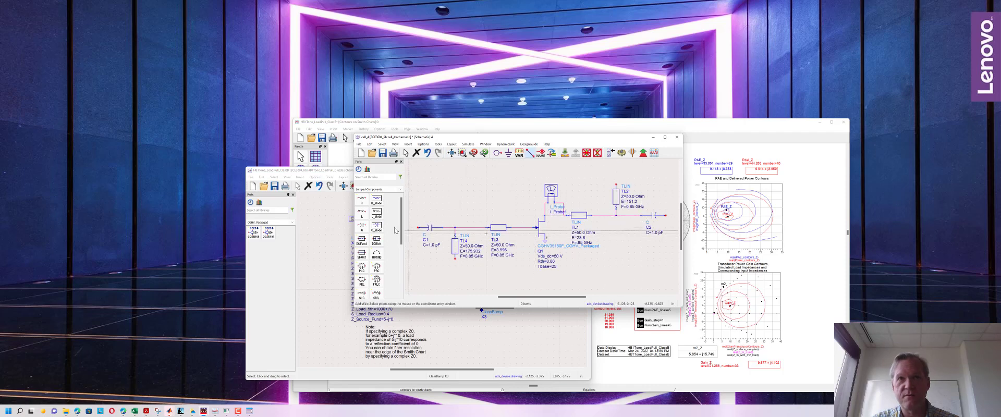
# Step: Stop drawing wires, save the schematic, and fit the whole circuit from C1 to C2 in view
pyautogui.press('Escape')
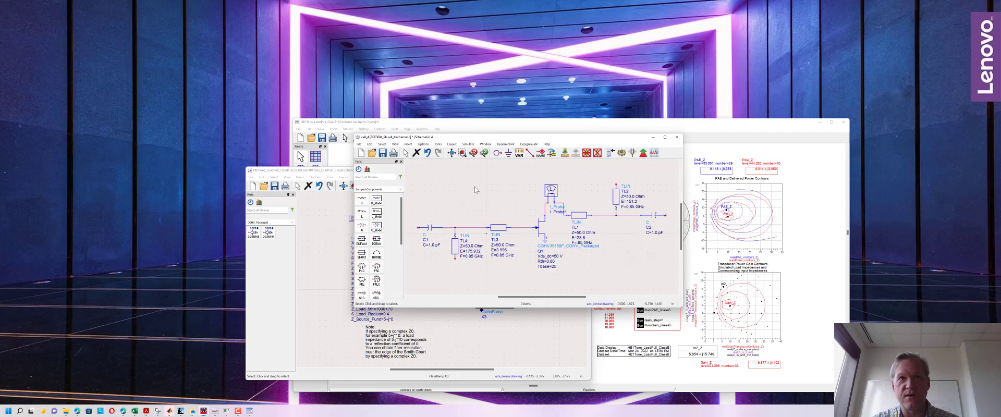
pyautogui.click(383, 155)
pyautogui.scroll(1, 414, 180)
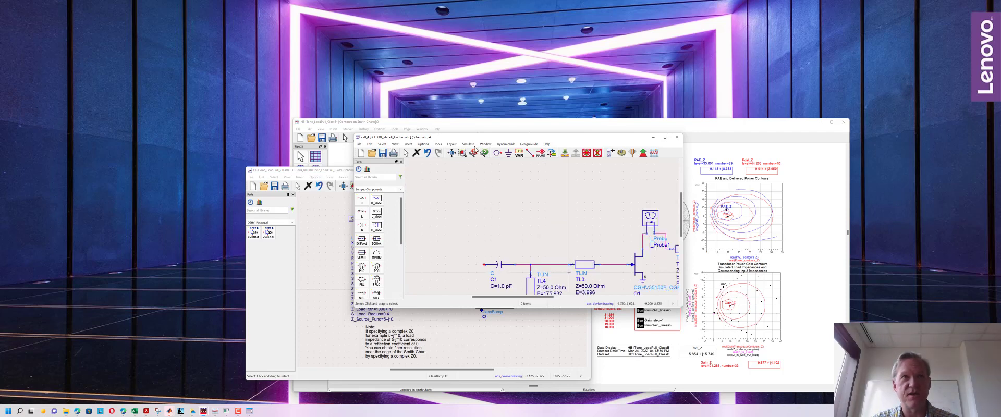
pyautogui.click(452, 154)
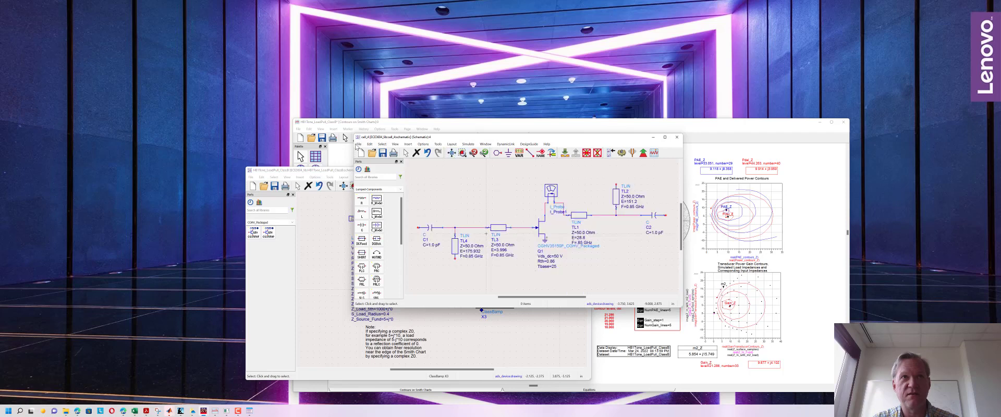
# Step: Save the design under the new cell name classBPowerAmplifier
pyautogui.click(359, 145)
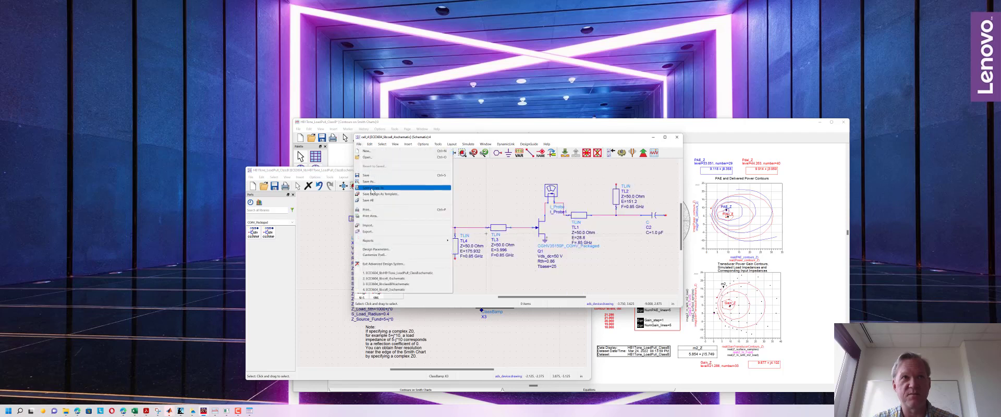
pyautogui.click(379, 182)
pyautogui.write('c')
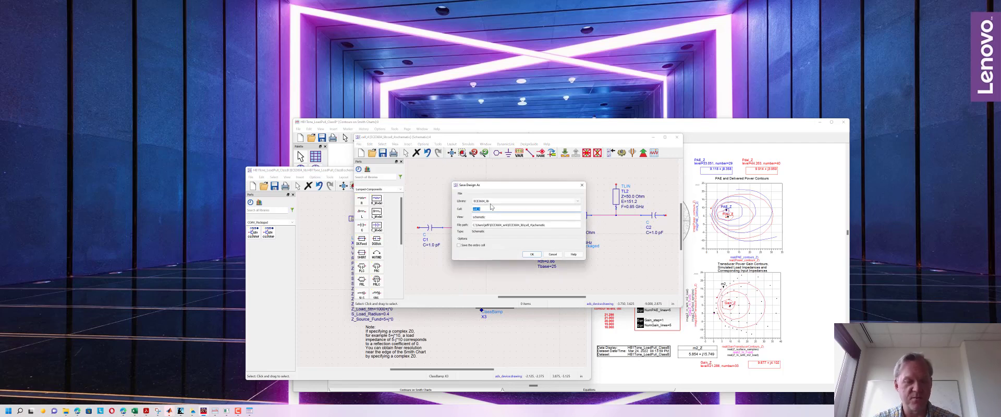
pyautogui.write('lass')
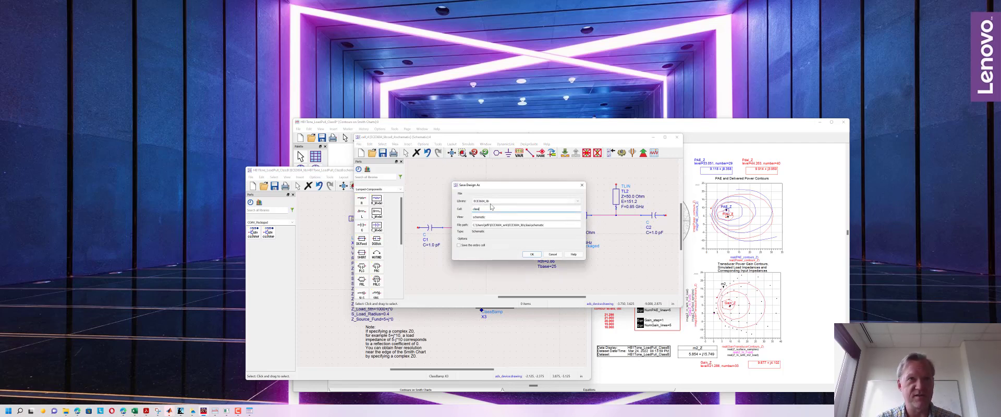
pyautogui.write('BPowerAmplifier')
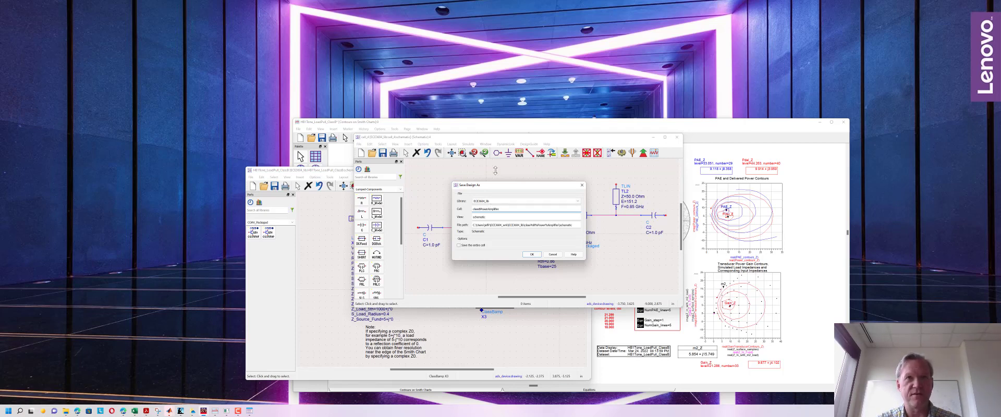
pyautogui.click(532, 254)
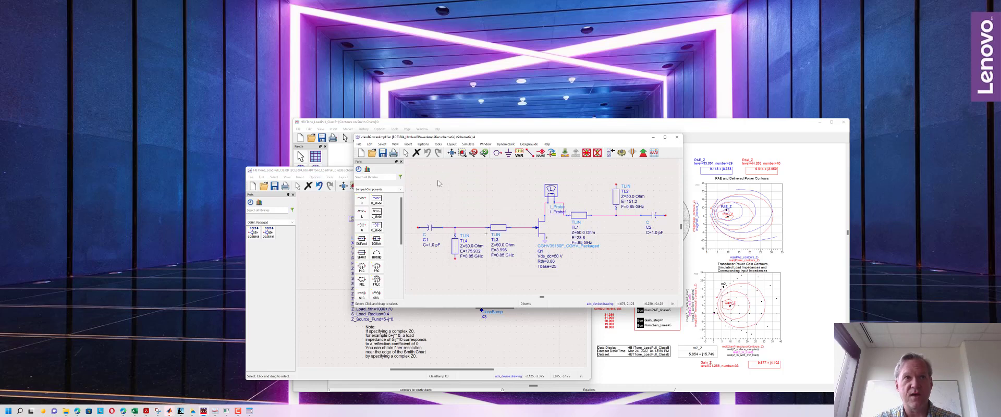
# Step: Place port P1 at input capacitor C1 and port P2 at the circuit's output end
pyautogui.click(497, 153)
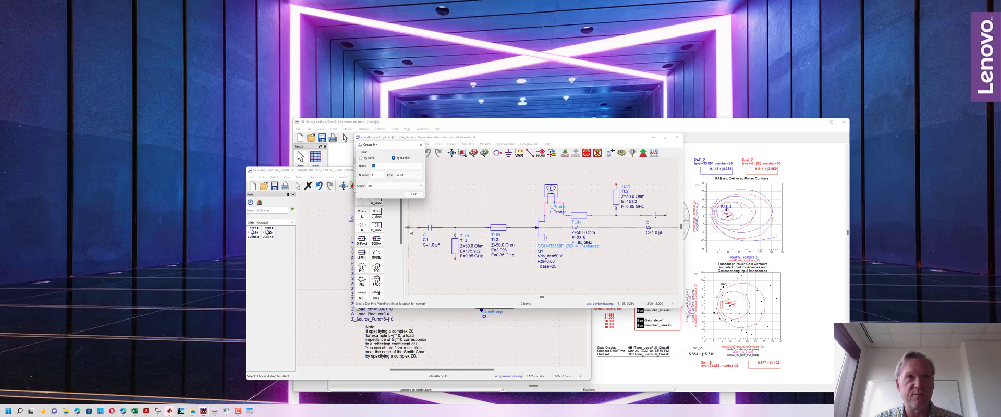
pyautogui.click(412, 229)
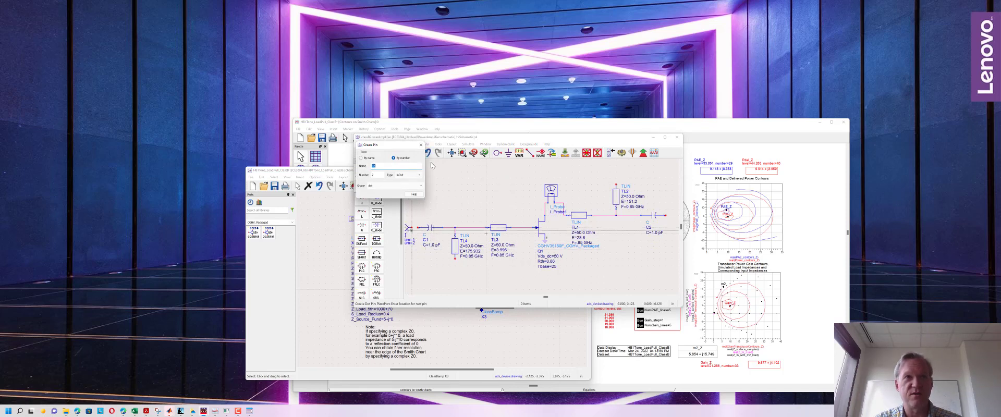
pyautogui.moveTo(388, 147); pyautogui.dragTo(473, 50)
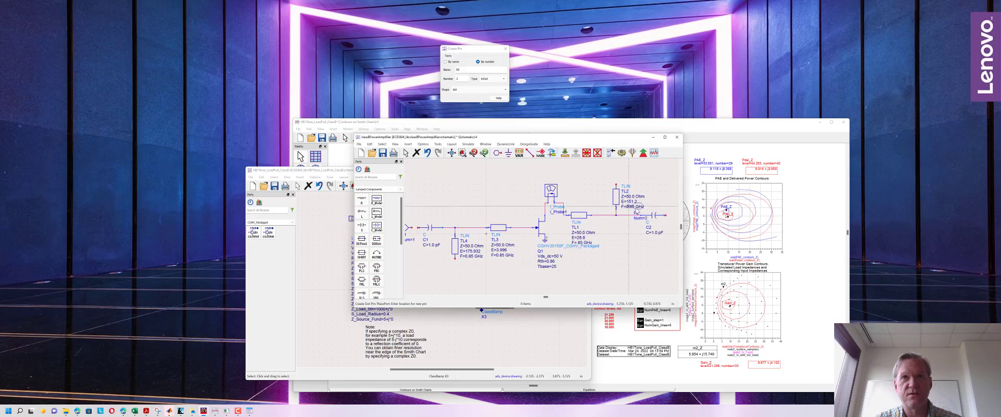
pyautogui.click(670, 216)
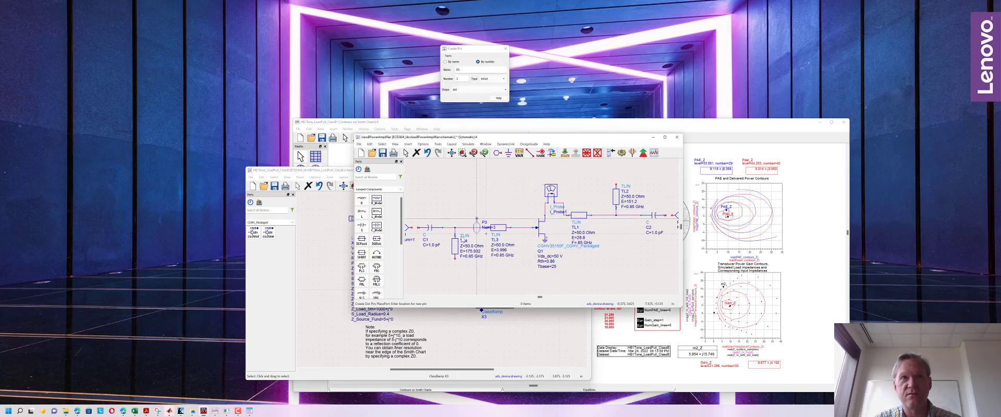
# Step: Place port P3 below stub TL4 and port P4 on top of stub TL2
pyautogui.click(455, 266)
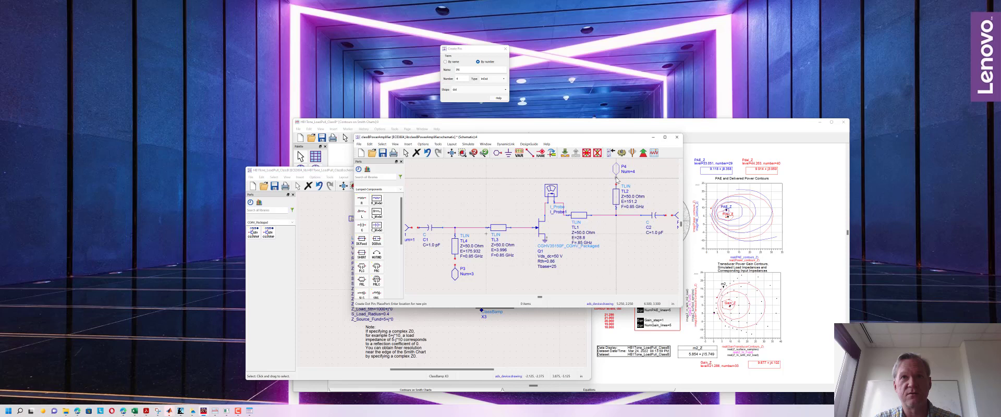
pyautogui.click(616, 179)
pyautogui.press('Escape')
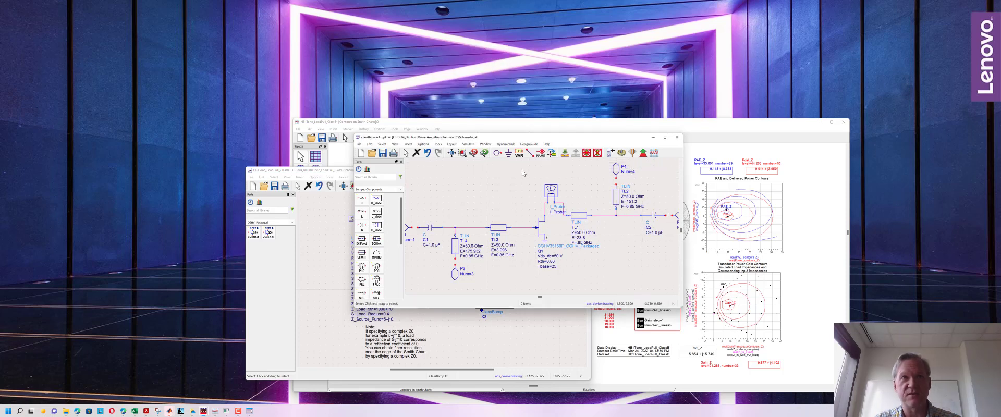
pyautogui.click(529, 152)
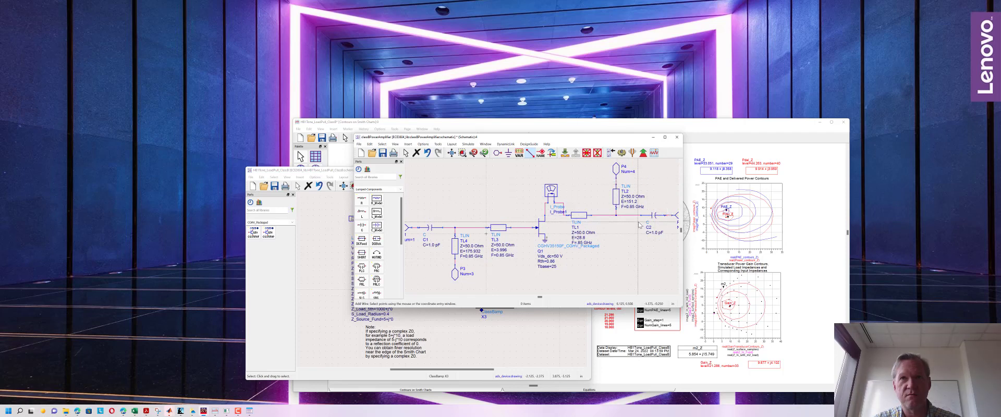
# Step: Cancel wire drawing and fit the schematic showing Q1, the TLIN lines, C1, C2 and all four ports
pyautogui.press('Escape')
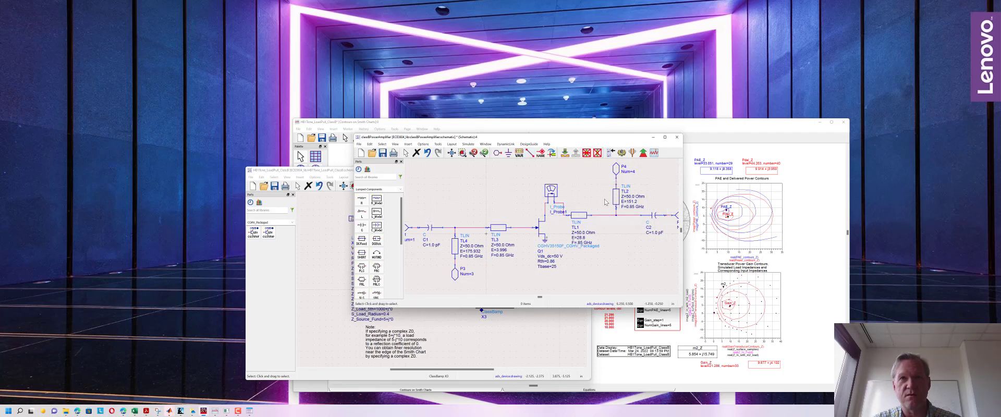
pyautogui.click(453, 154)
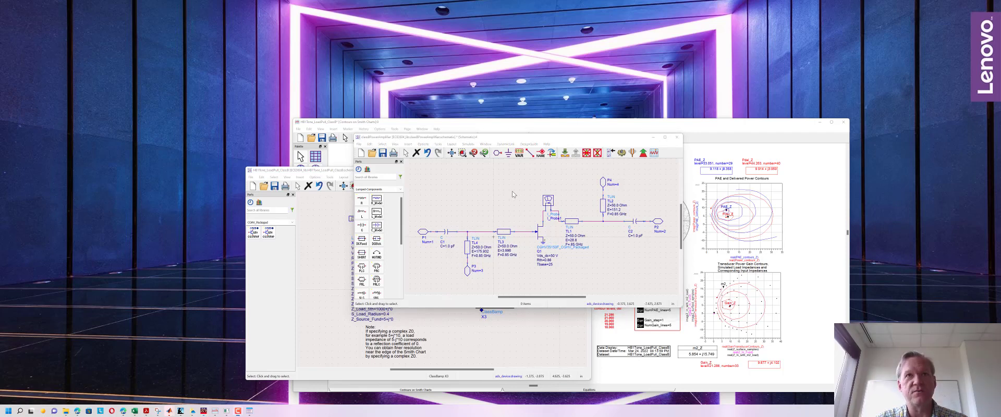
# Step: Create a new symbol view for the classBPowerAmplifier cell with default options, opening an empty symbol canvas
pyautogui.scroll(-4, 501, 183)
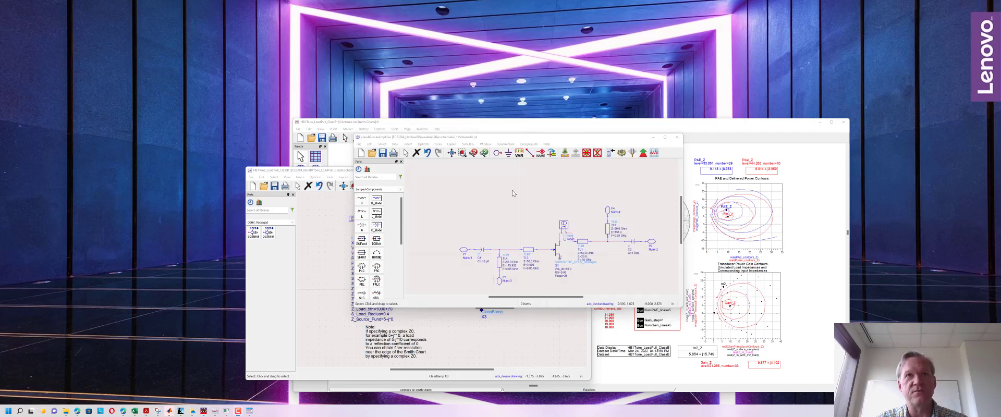
pyautogui.click(456, 155)
pyautogui.click(486, 144)
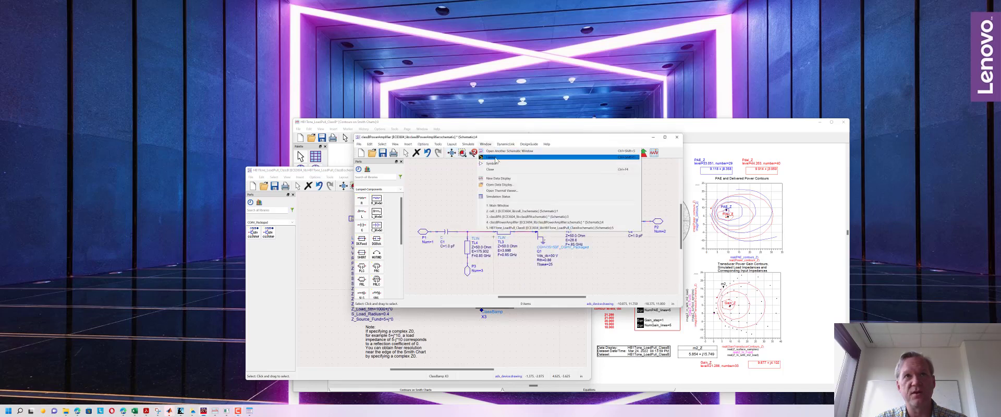
pyautogui.click(495, 164)
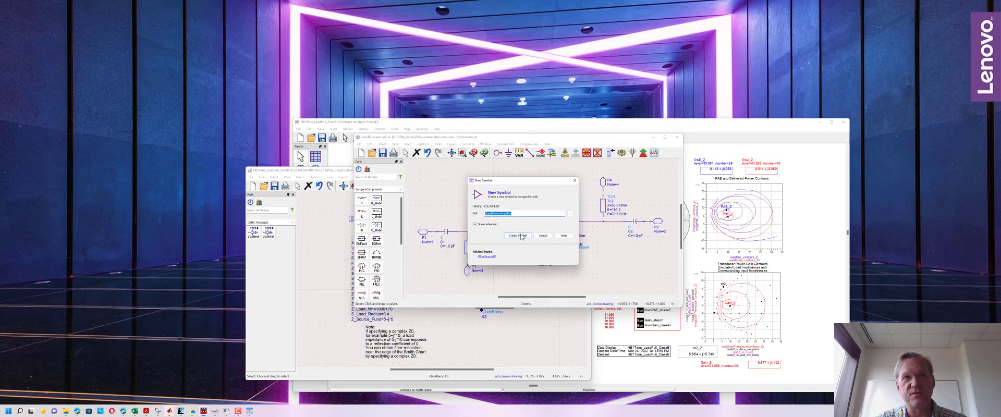
pyautogui.click(475, 224)
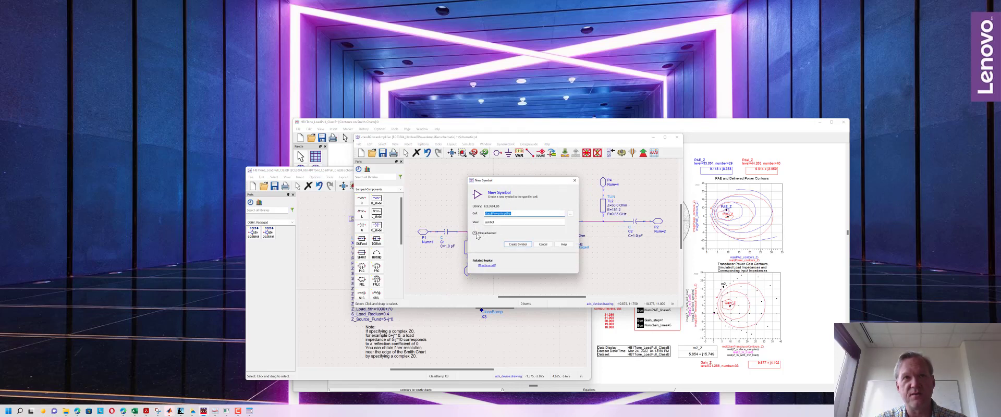
pyautogui.click(475, 234)
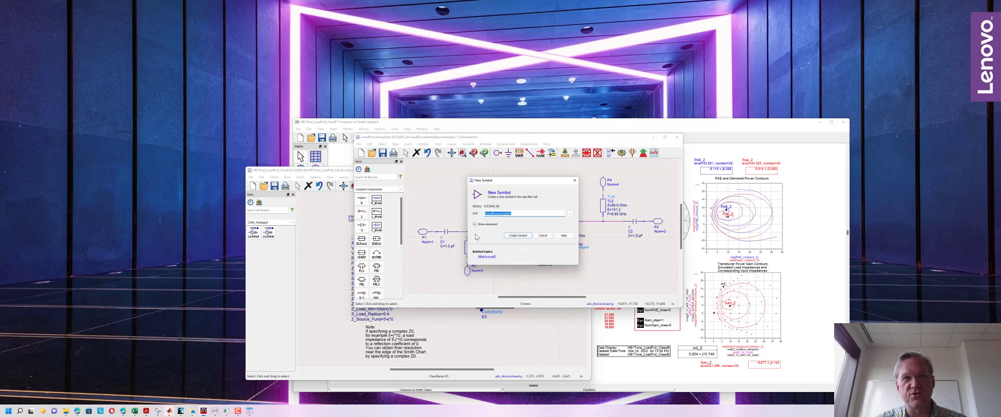
pyautogui.click(520, 238)
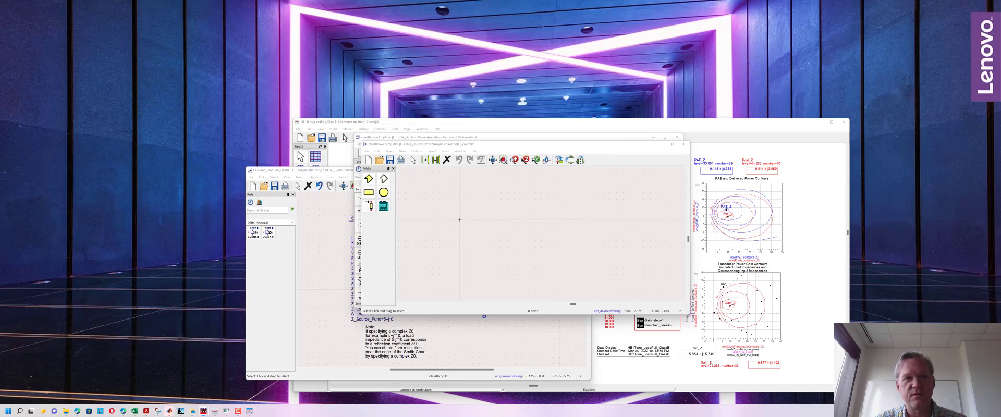
# Step: Generate a Quad-type symbol with 1|2 3|4 pin order, giving a box with pins 1–4
pyautogui.moveTo(623, 202); pyautogui.dragTo(454, 193)
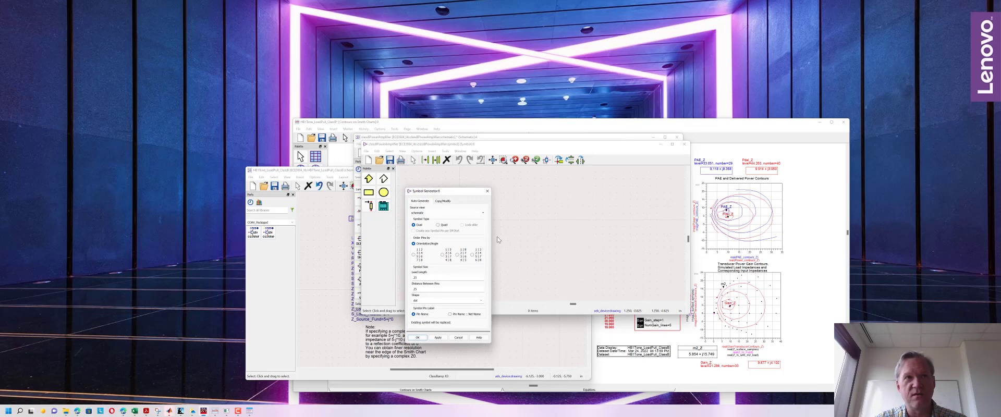
pyautogui.click(413, 254)
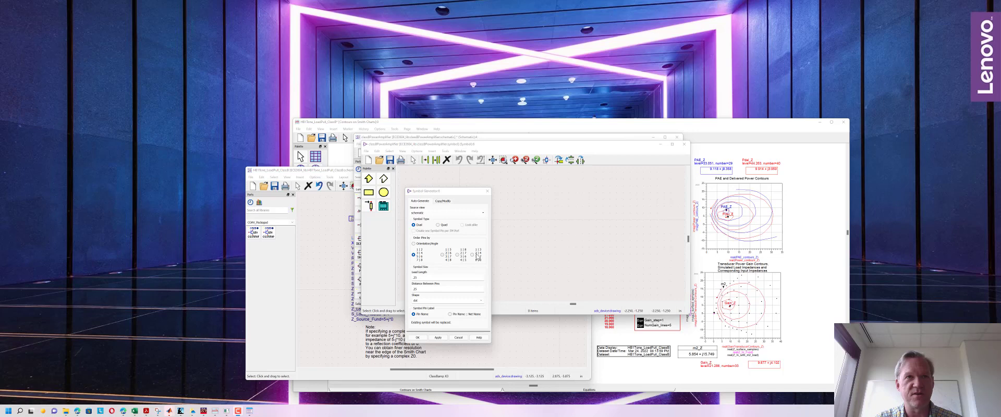
pyautogui.click(444, 225)
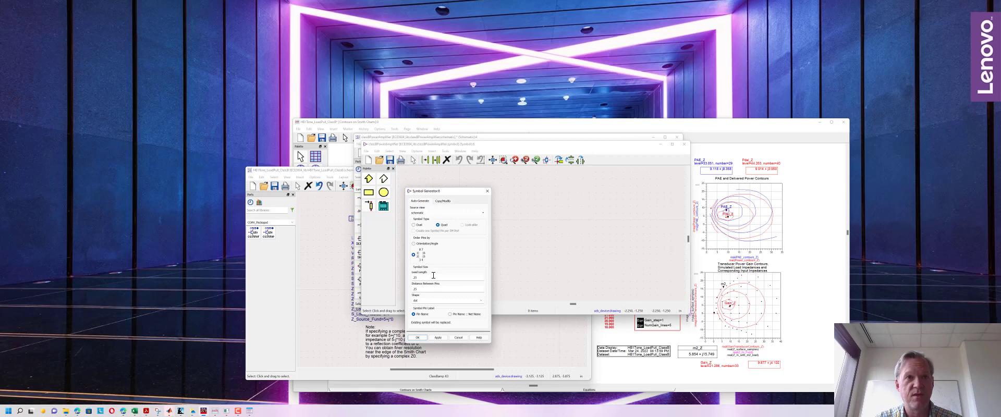
pyautogui.click(423, 338)
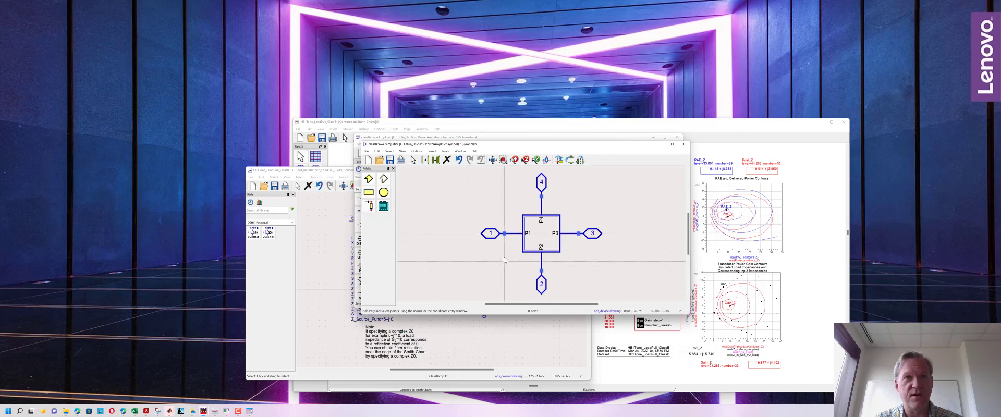
# Step: Select the symbol's box outline, stretch its bottom edge slightly, then deselect it
pyautogui.press('Escape')
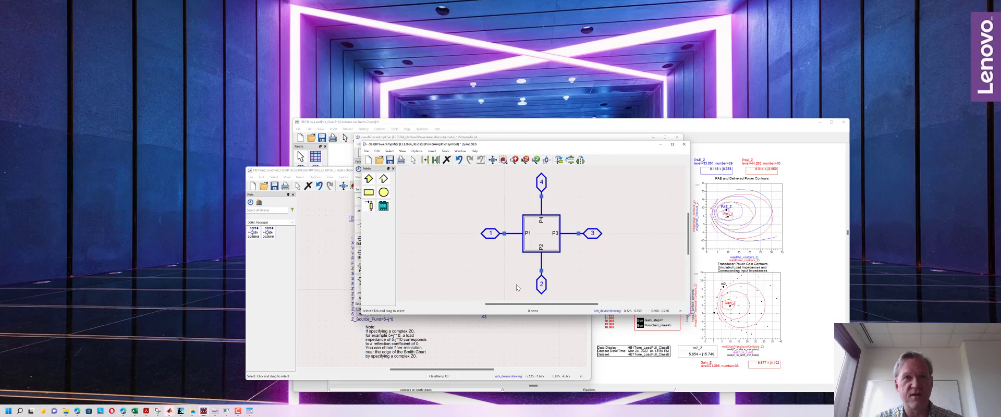
pyautogui.click(538, 251)
pyautogui.moveTo(541, 251)
pyautogui.mouseDown()
pyautogui.moveTo(541, 262)
pyautogui.moveTo(542, 253)
pyautogui.mouseUp()
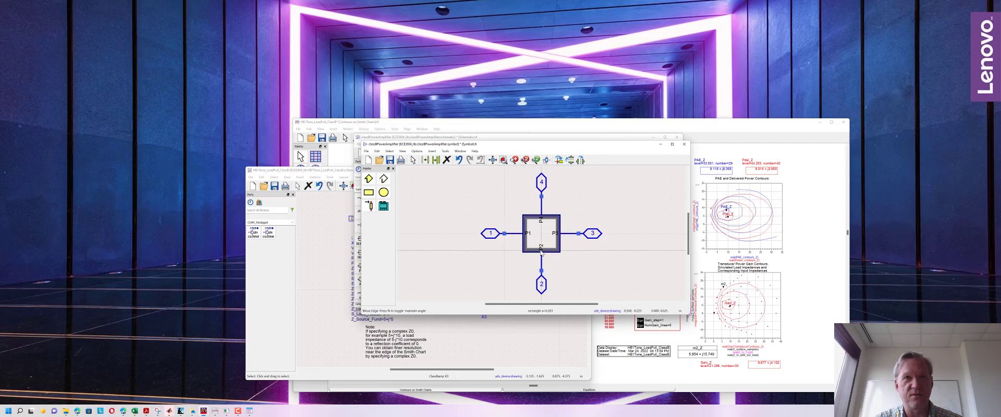
pyautogui.moveTo(541, 253); pyautogui.dragTo(542, 253)
pyautogui.click(569, 267)
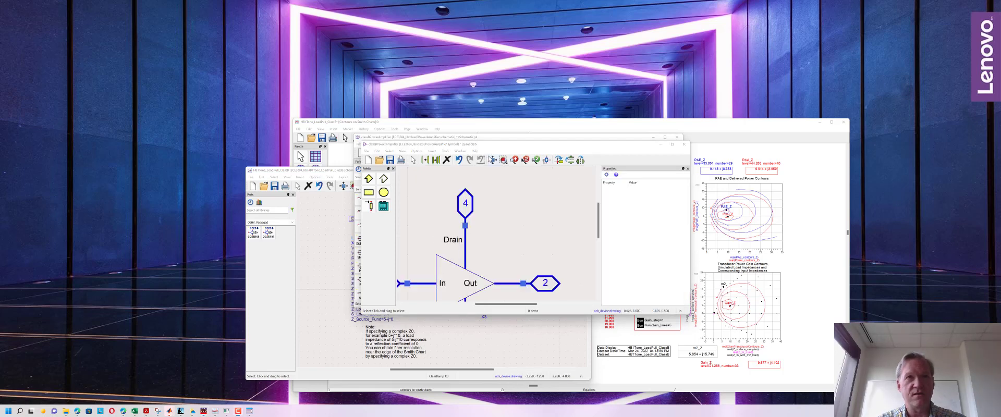
# Step: Close the Properties pane and fit the triangular symbol with In, Out, Gate and Drain pins in view
pyautogui.click(535, 160)
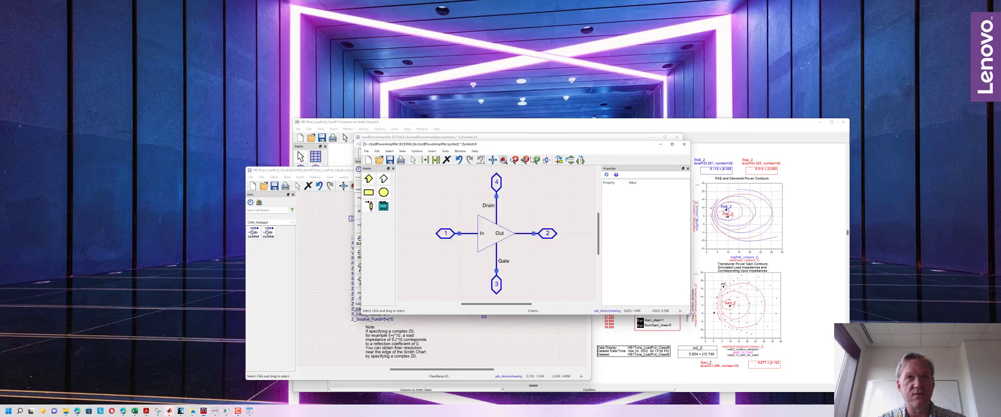
pyautogui.click(688, 168)
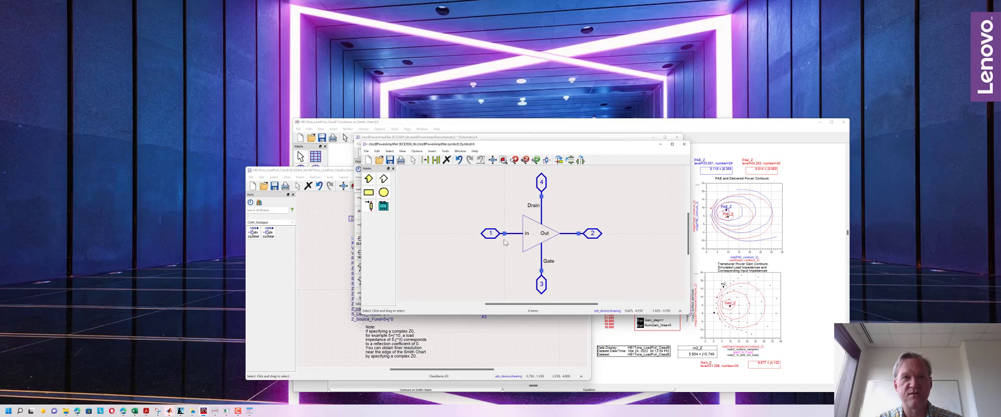
pyautogui.scroll(-1, 442, 274)
pyautogui.click(493, 160)
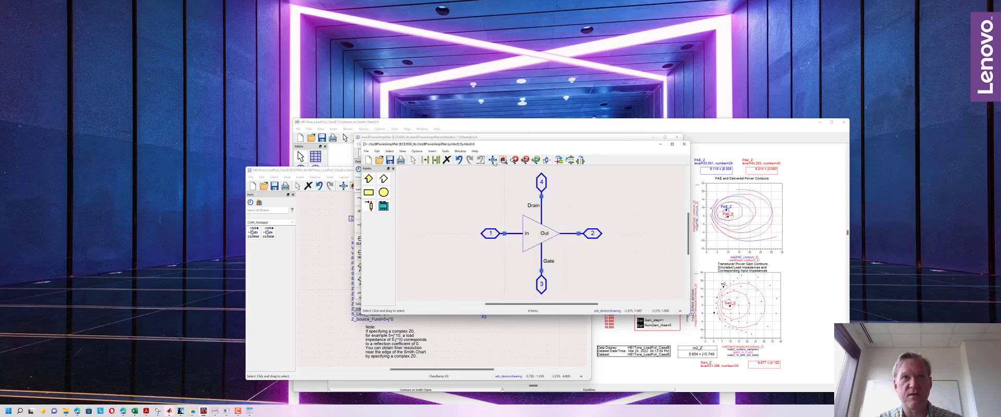